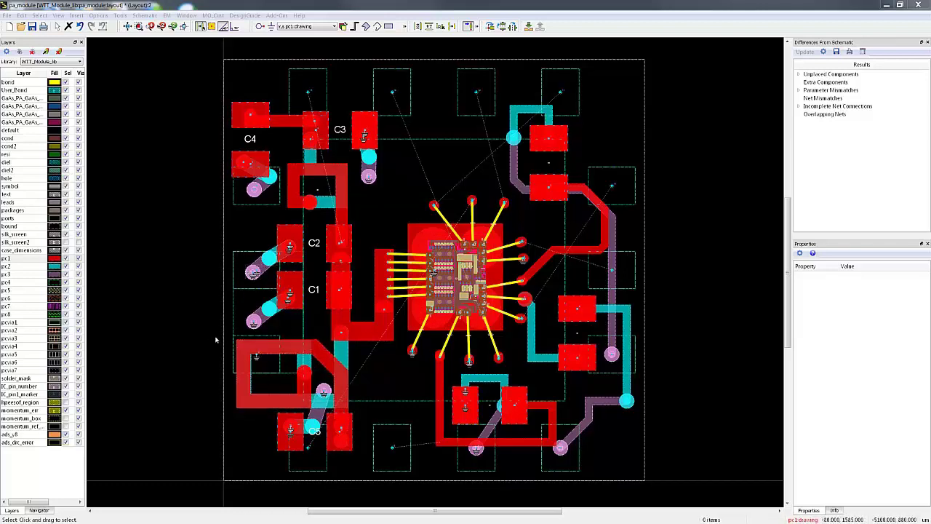
- Start an 80 µm wide trace on layer pc1 at the right pad of C5 and run it horizontally for about 787.5 µm
key(t)
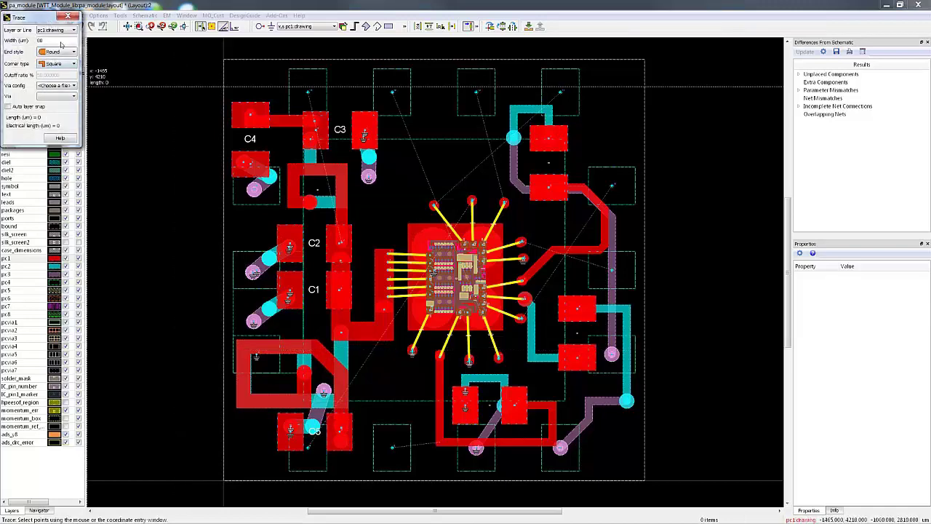
drag(62, 43, 170, 287)
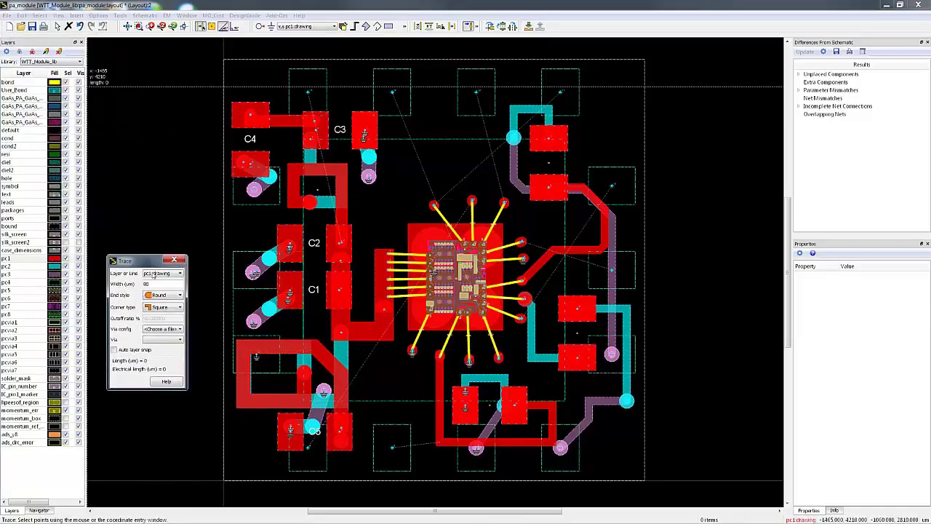
click(340, 435)
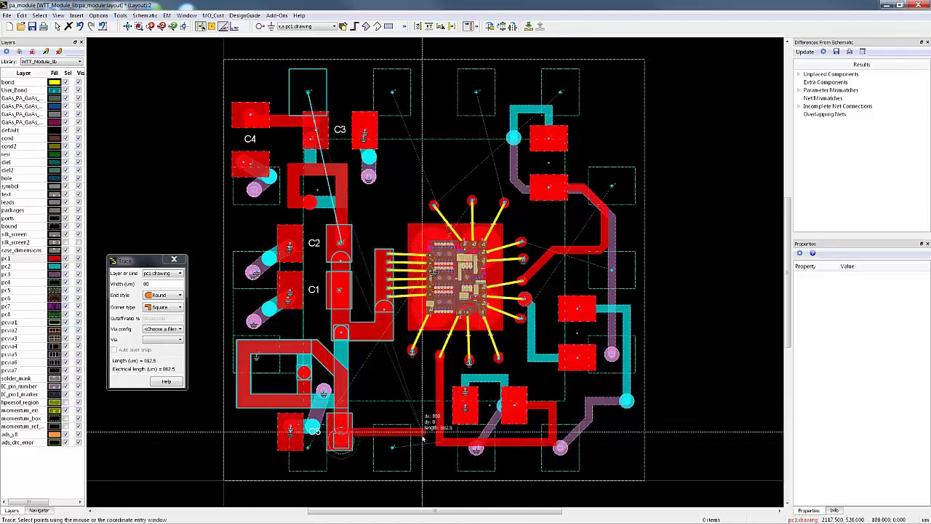
click(423, 437)
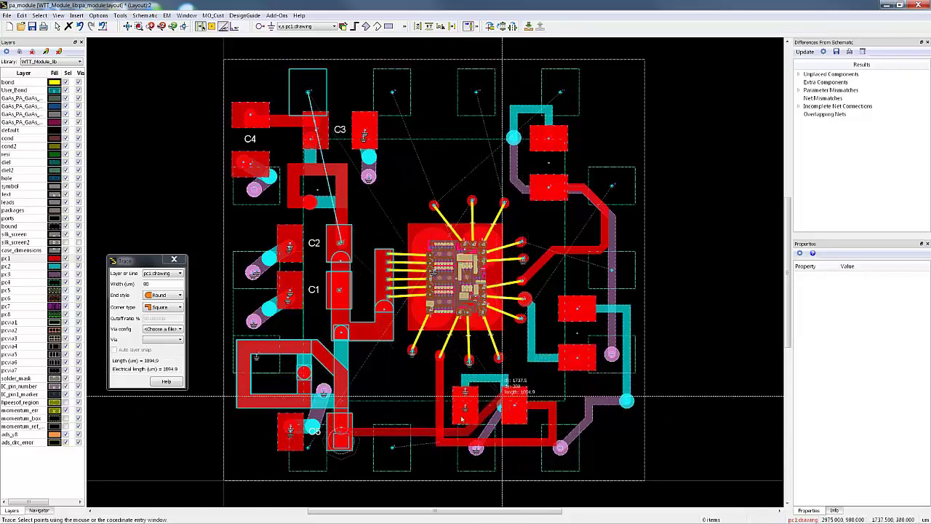
click(414, 433)
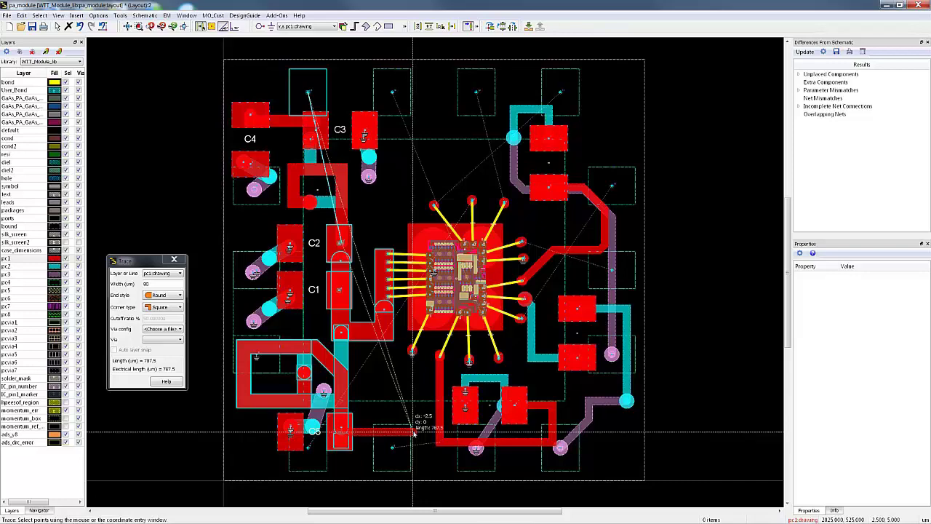
- In the 3D view, drop the trace to layer pc2 and route it beneath the lower pc1 trace with an angled turn
key(3)
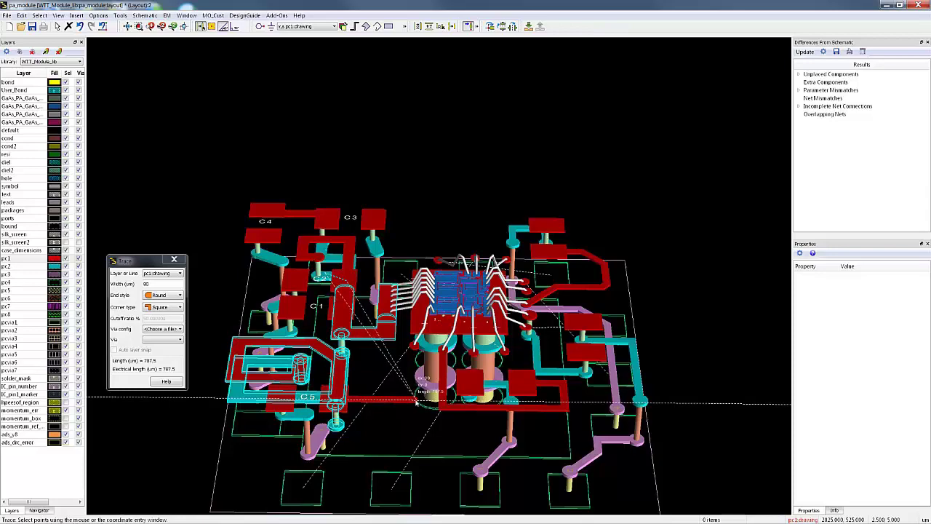
mouse_move(416, 398)
mouse_down()
mouse_move(422, 369)
mouse_move(422, 389)
mouse_up()
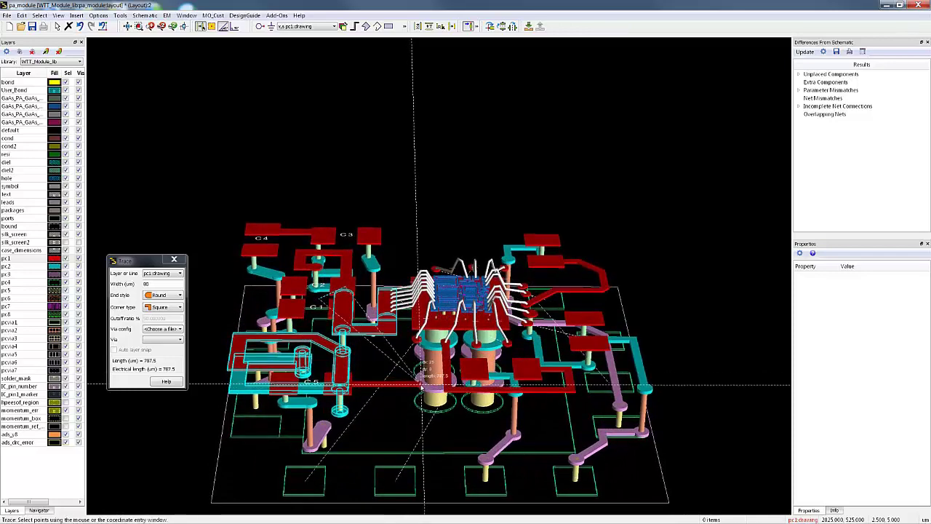
key(Page_Down)
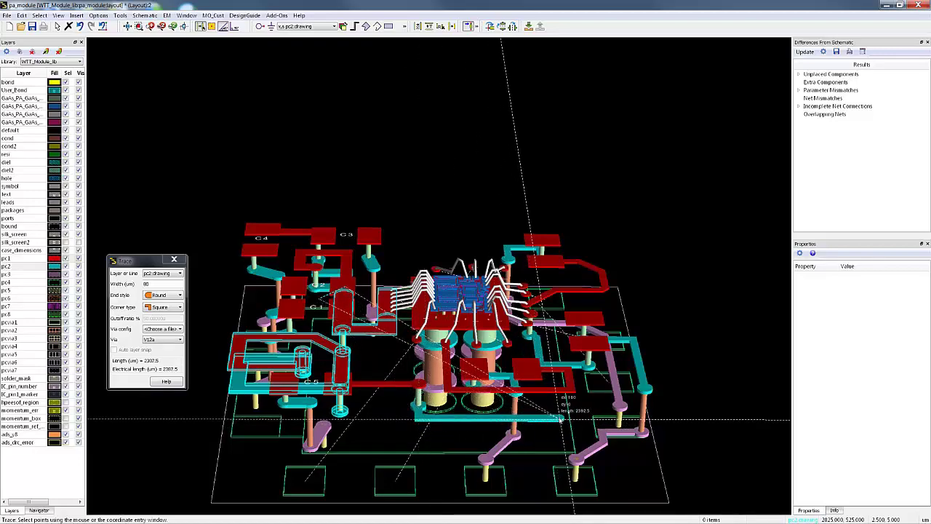
drag(560, 419, 385, 434)
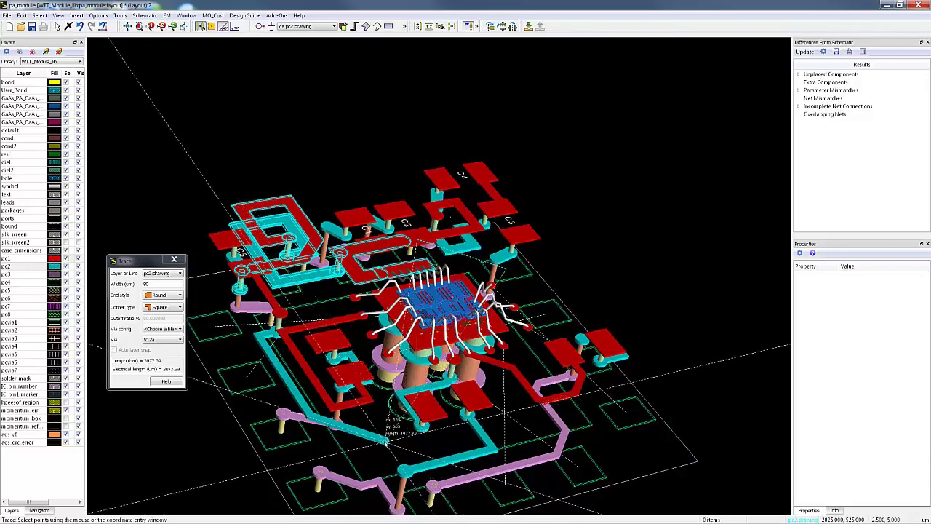
mouse_move(385, 443)
mouse_down()
mouse_move(376, 414)
mouse_move(338, 439)
mouse_up()
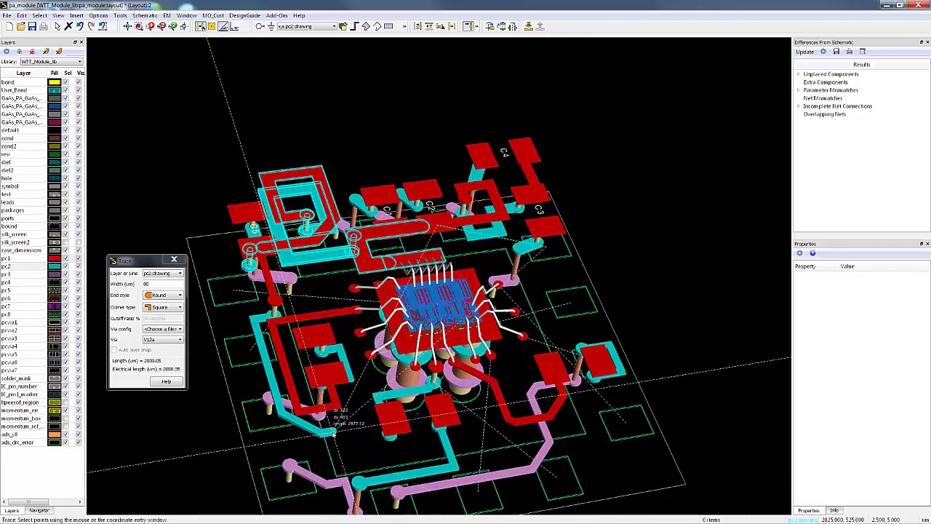
- Drop the trace to layer pc3 and run it straight along the side of the chip opposite the capacitors
key(Page_Down)
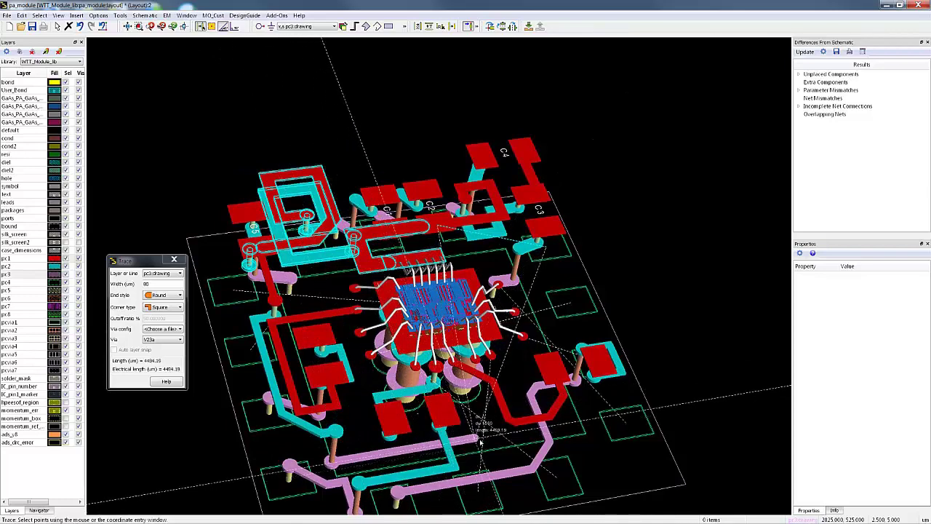
drag(507, 433, 507, 380)
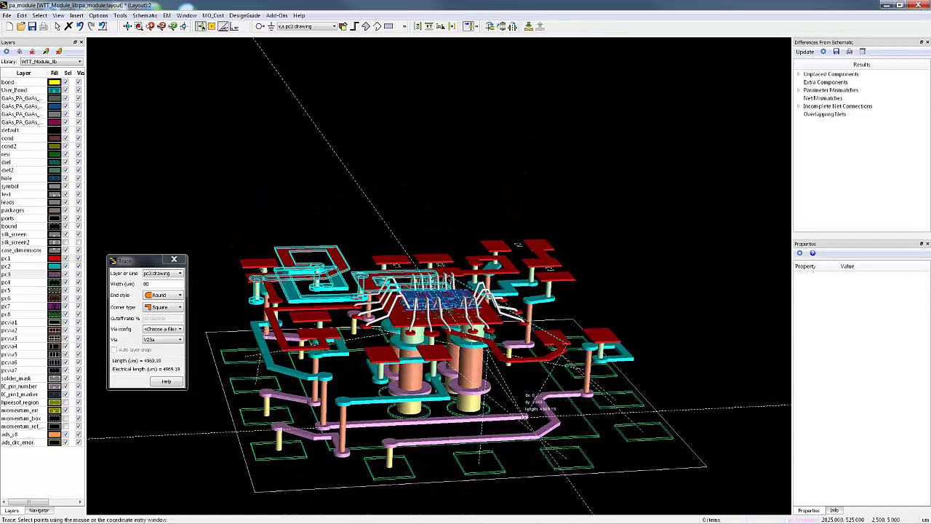
click(525, 417)
- Bring the trace back up to layer pc2 and route it around the chip with angled bends to above C3
key(Up)
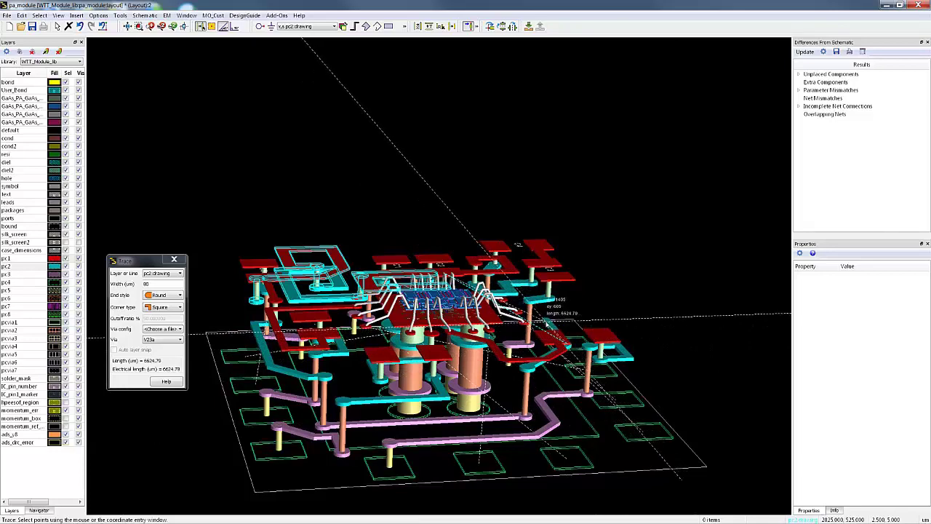
click(547, 324)
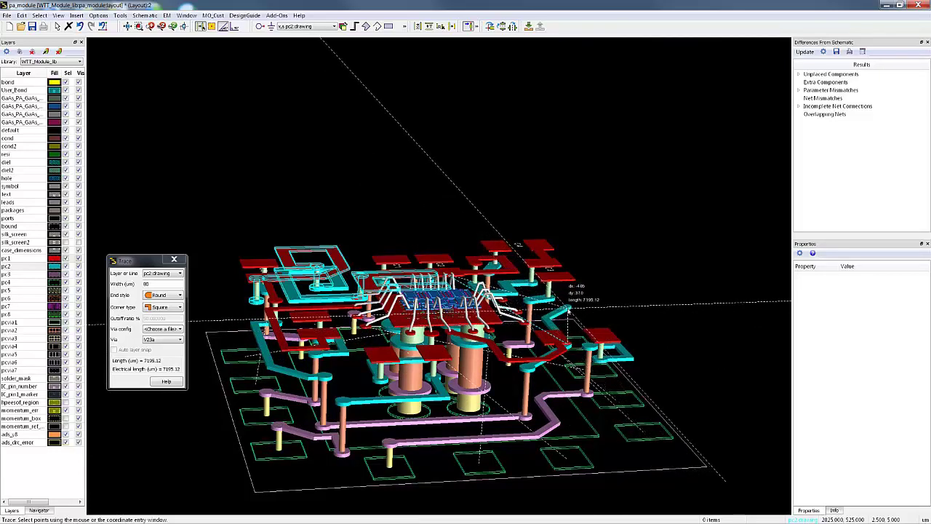
drag(565, 319, 570, 368)
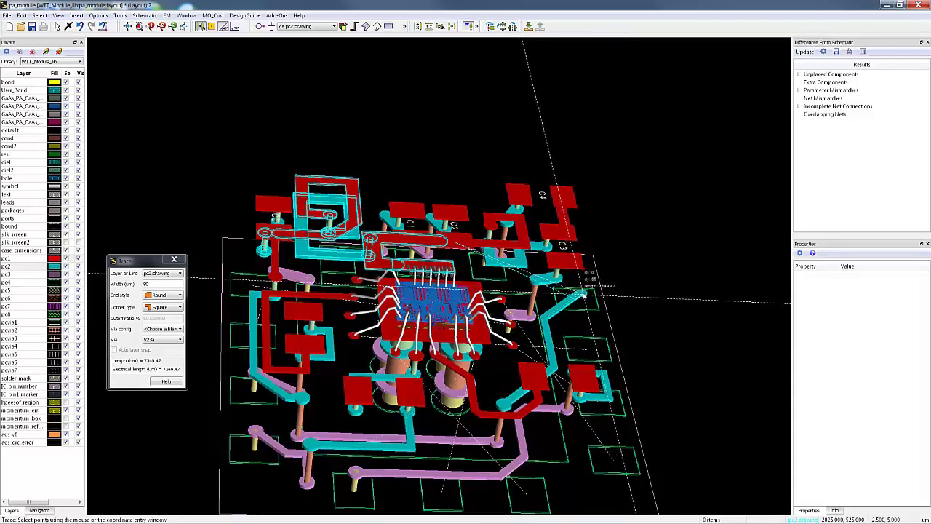
drag(583, 297, 543, 246)
key(2)
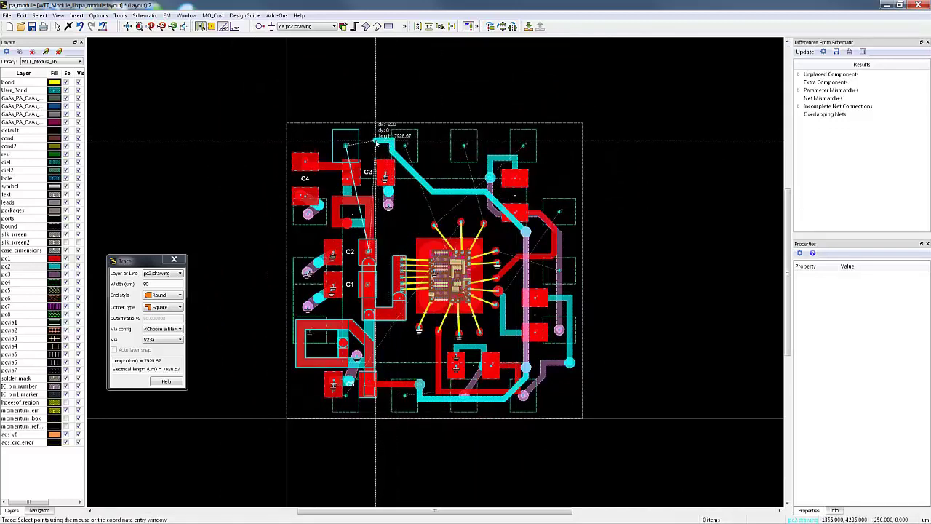
- Drop the trace to layer pc3, finish it on the module pad above C4 and C3, and exit the Trace command
click(375, 142)
key(Page_Down)
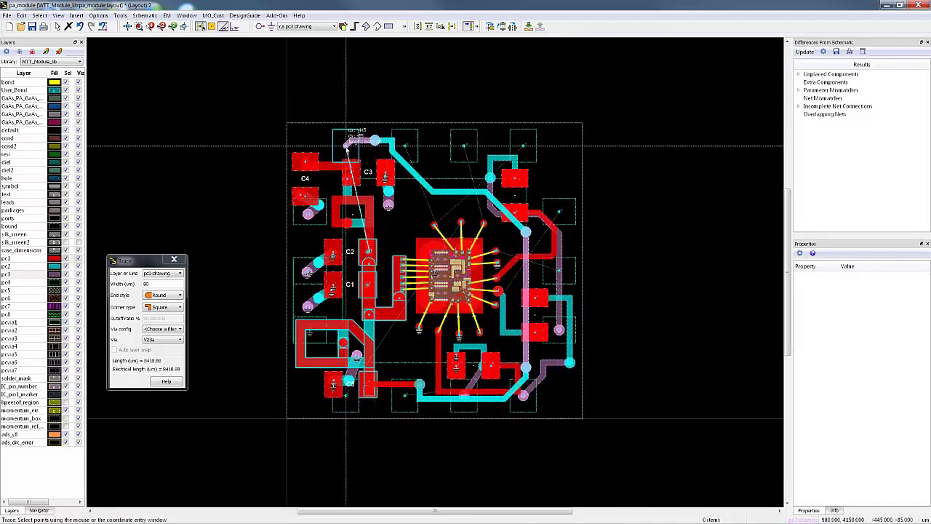
right_click(346, 144)
click(356, 199)
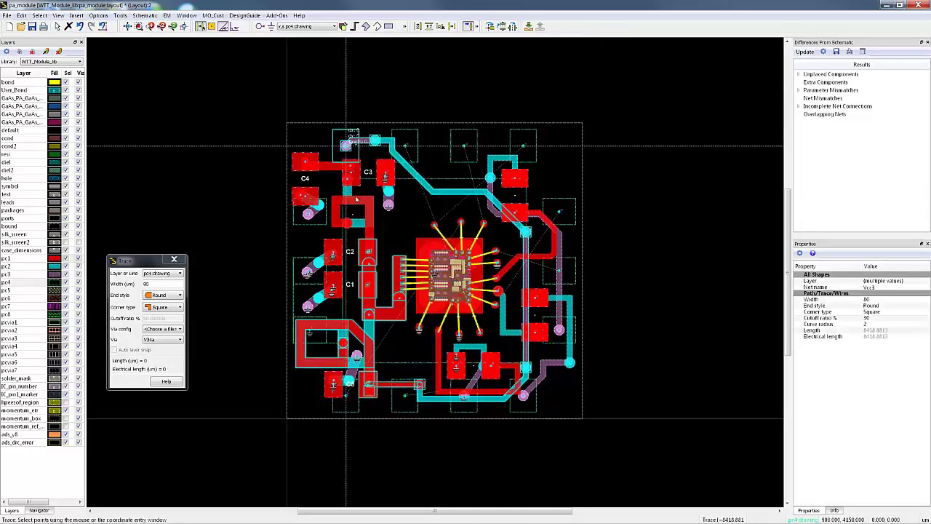
key(Escape)
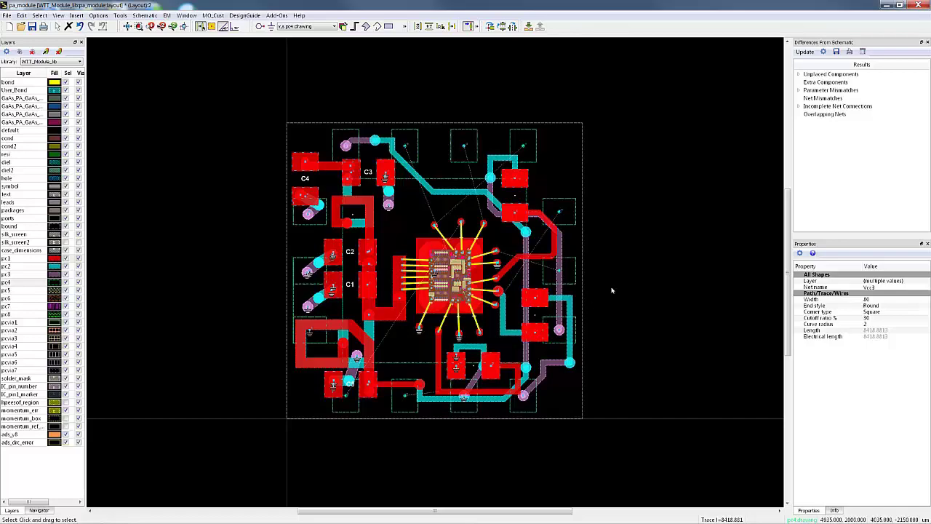
- In the 3D view, draw a rectangle about 980 by 710 µm on layer pc1 near the board's edge pads
key(5)
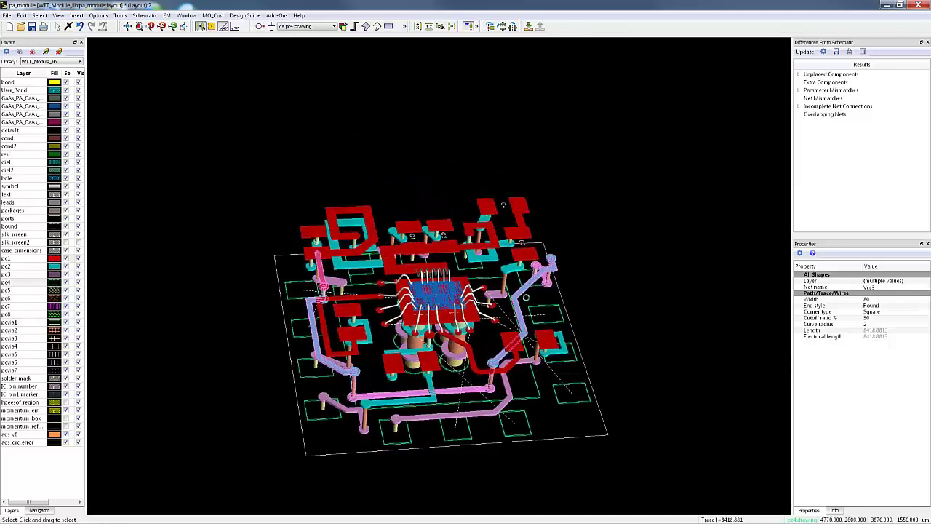
mouse_move(582, 372)
mouse_down()
mouse_move(592, 350)
mouse_move(590, 359)
mouse_up()
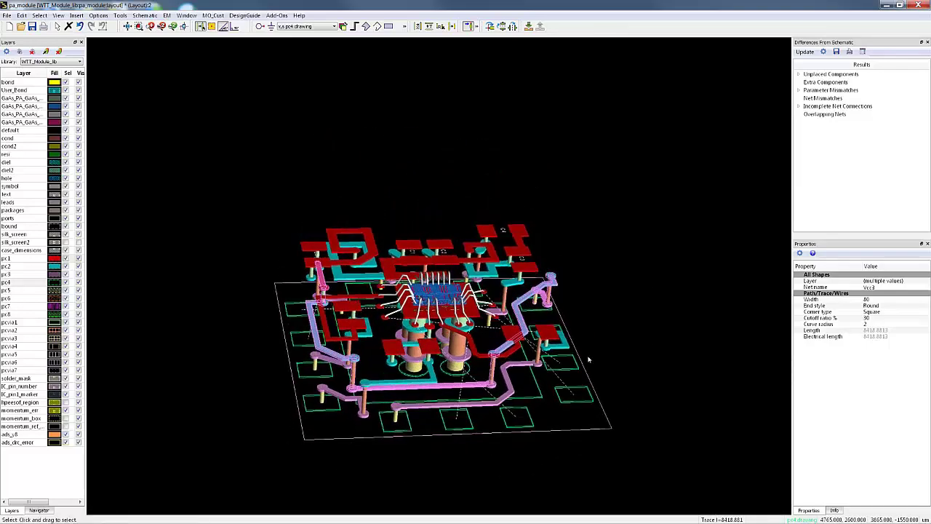
click(24, 259)
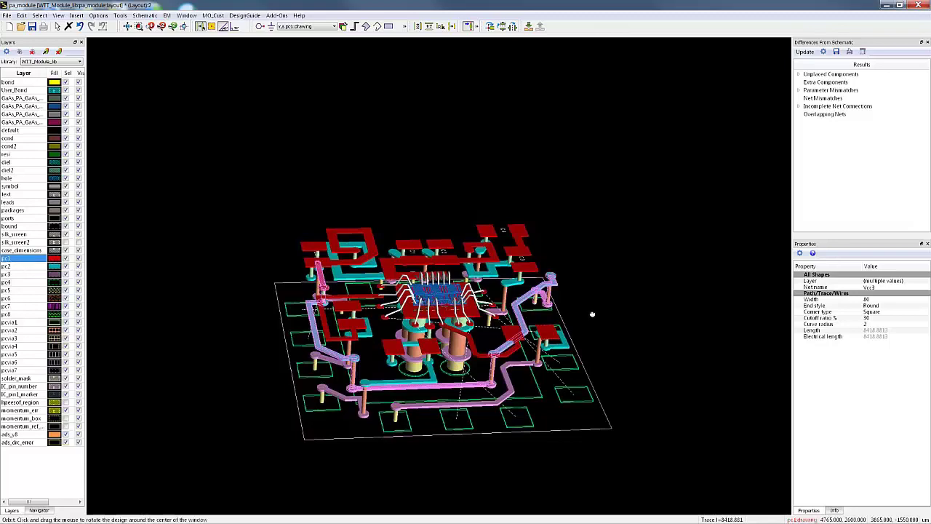
drag(591, 312, 580, 339)
scroll(567, 352, up, 2)
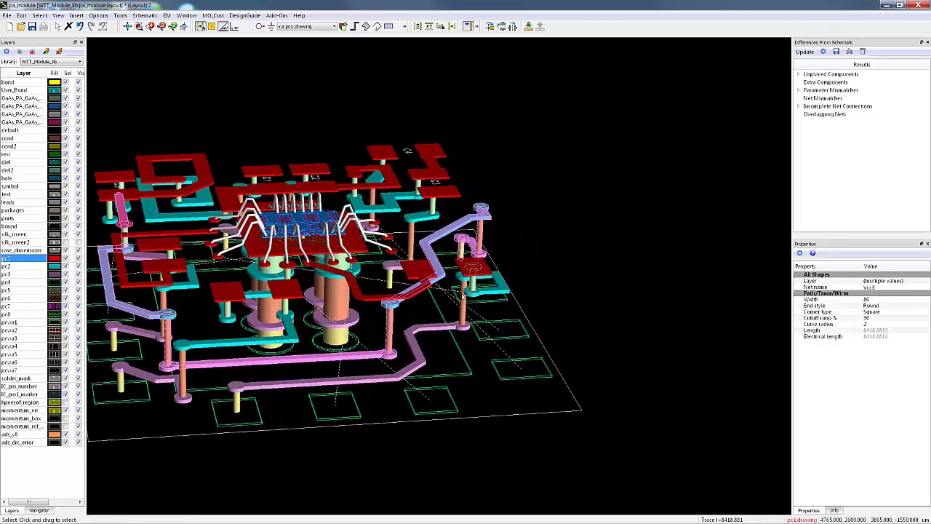
key(shift+r)
click(427, 308)
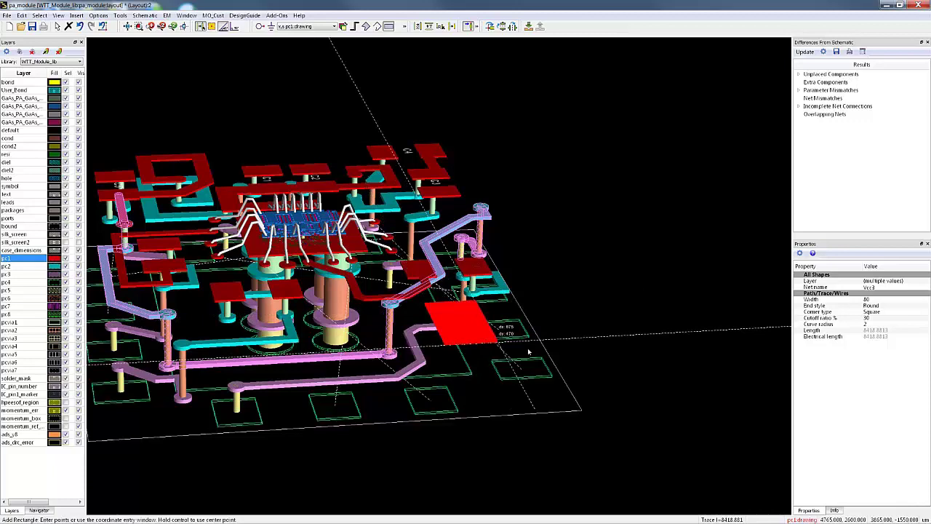
click(529, 349)
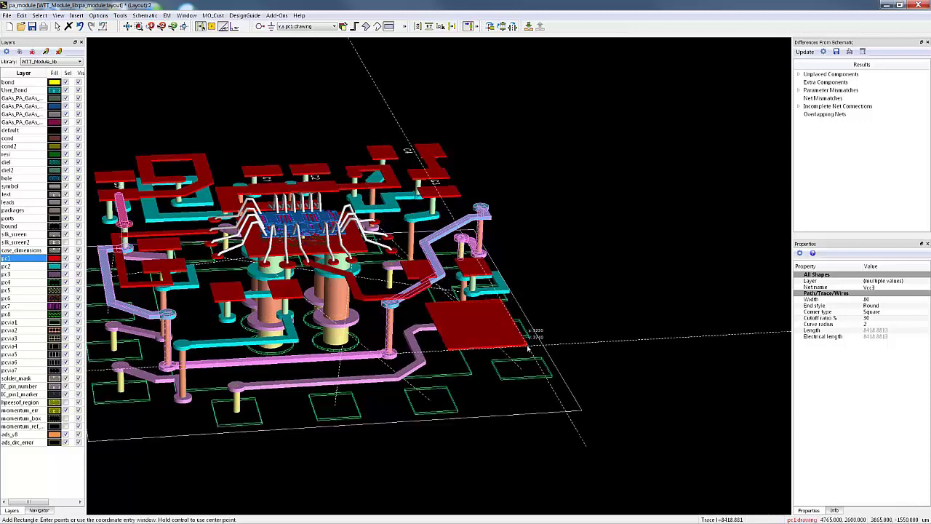
key(Escape)
- Resize the pc1 rectangle to about 650 by 465 µm and move it nearer the board's corner pad
click(456, 332)
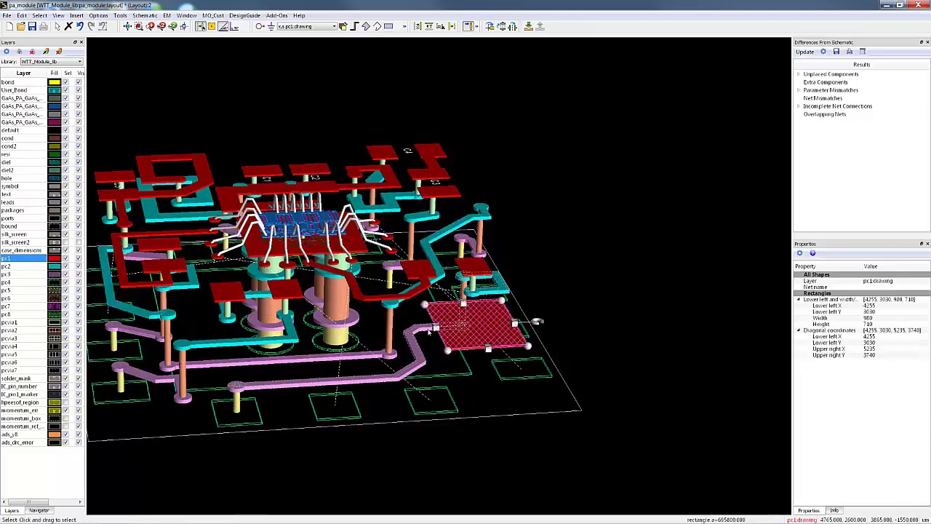
drag(433, 328, 461, 325)
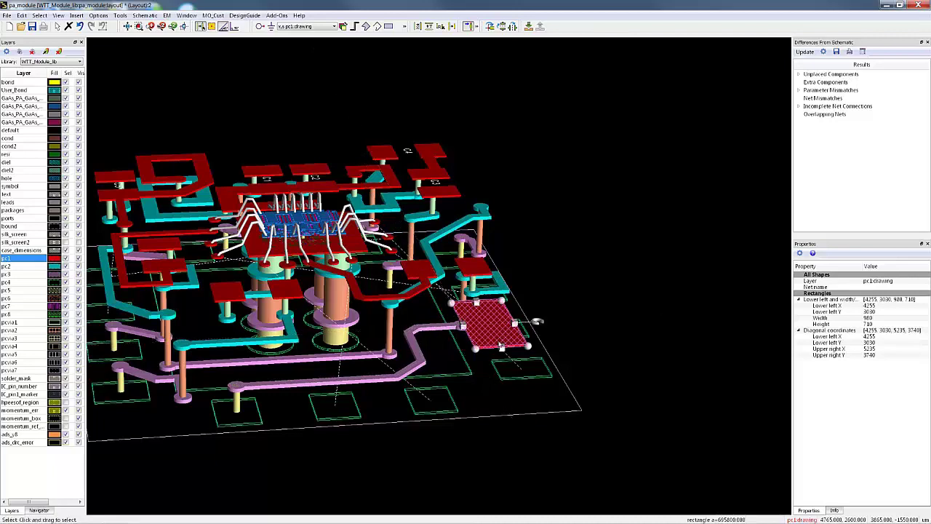
mouse_move(502, 348)
mouse_down()
mouse_move(486, 321)
mouse_move(489, 355)
mouse_up()
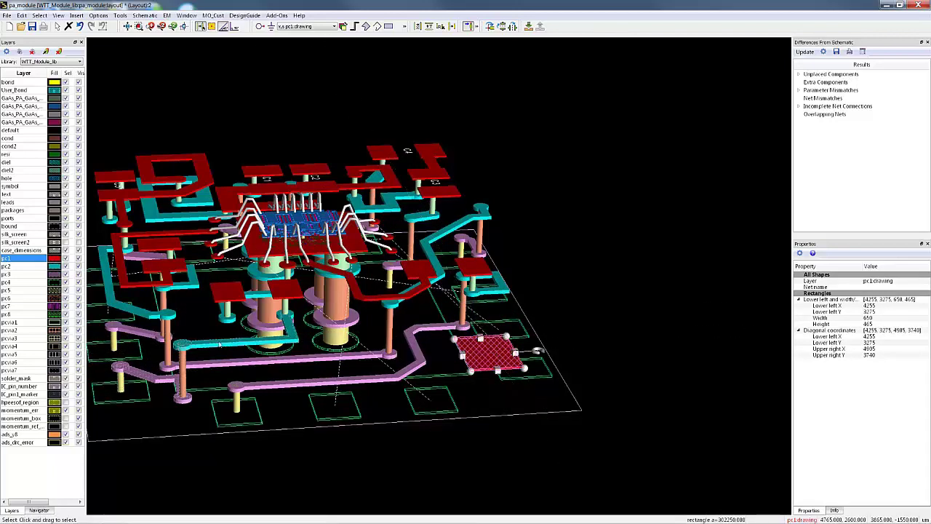
- Try shifting the pc2 segment of the Vcc1 trace, and delete the pc1 rectangle near the board's corner
click(175, 348)
drag(238, 344, 244, 350)
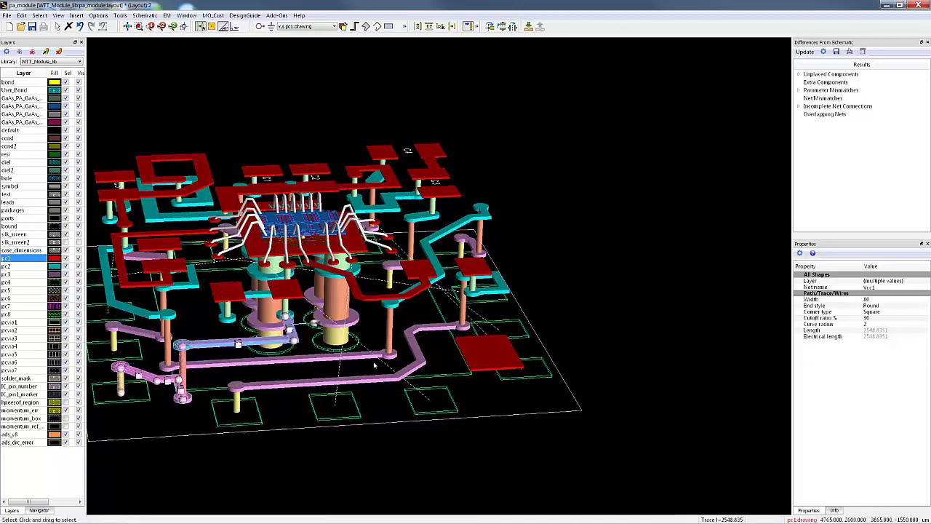
click(483, 356)
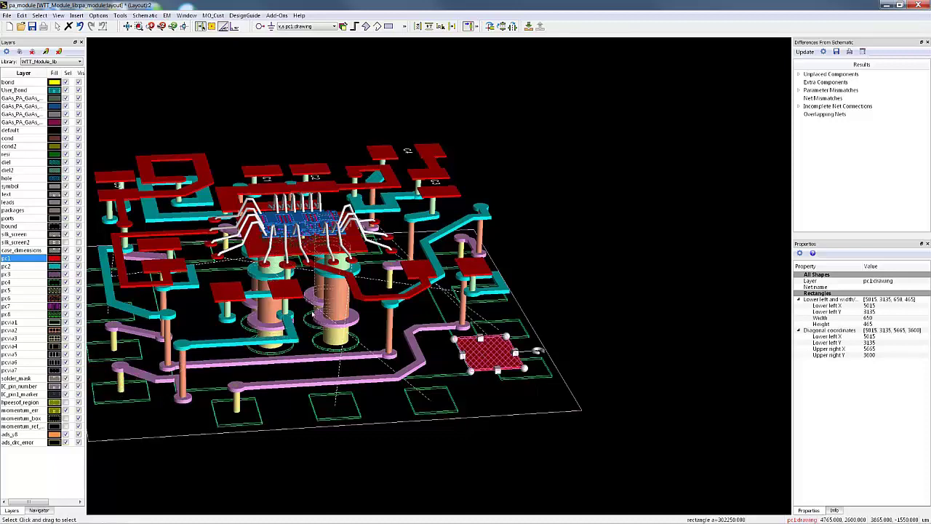
key(Delete)
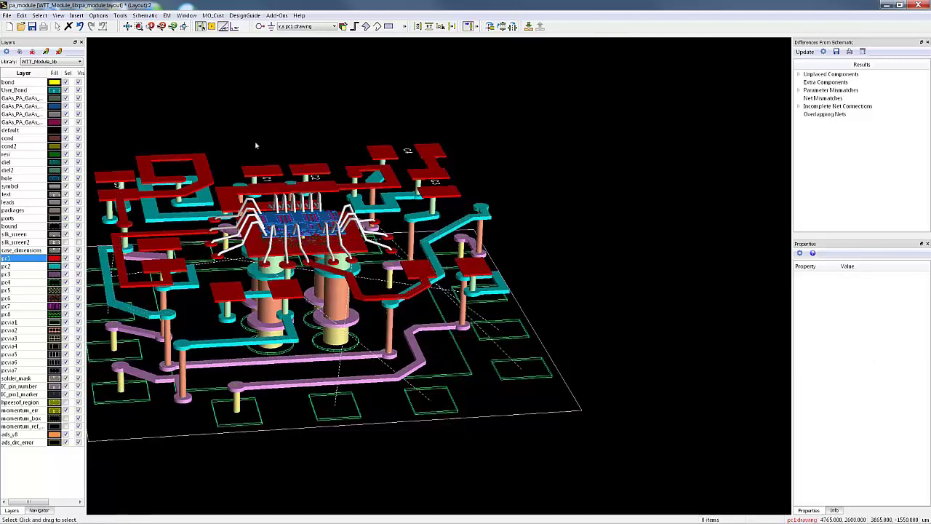
- Show only the physical connectivity of the interconnect containing the pc2 trace along the board's edge in the 3D view
drag(216, 339, 225, 351)
key(Escape)
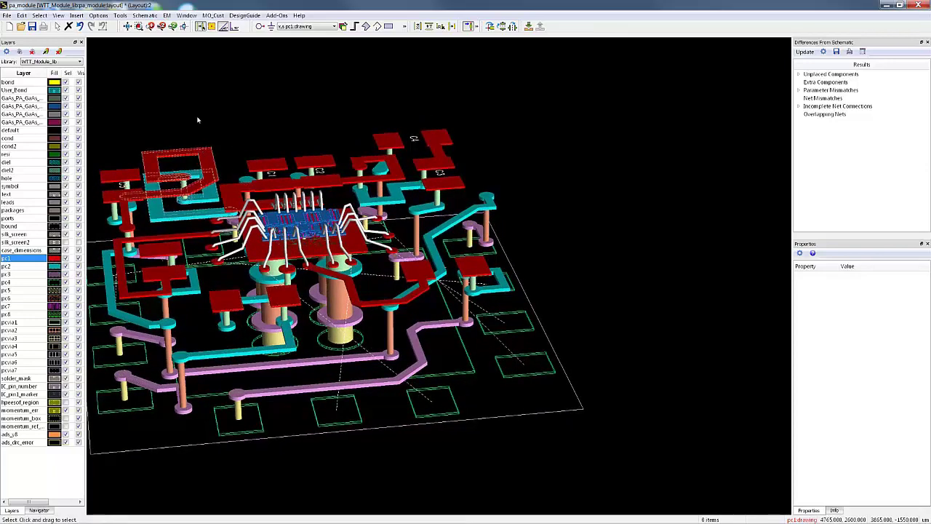
click(120, 15)
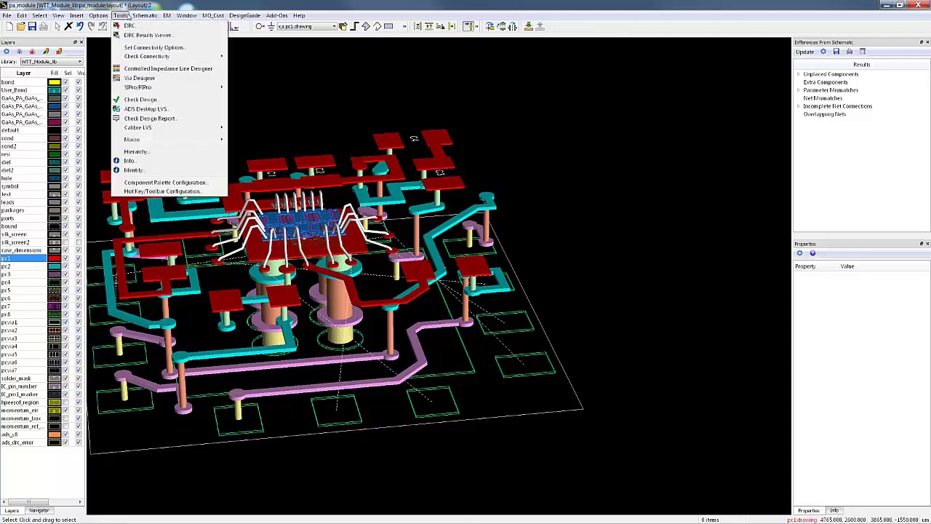
mouse_move(173, 60)
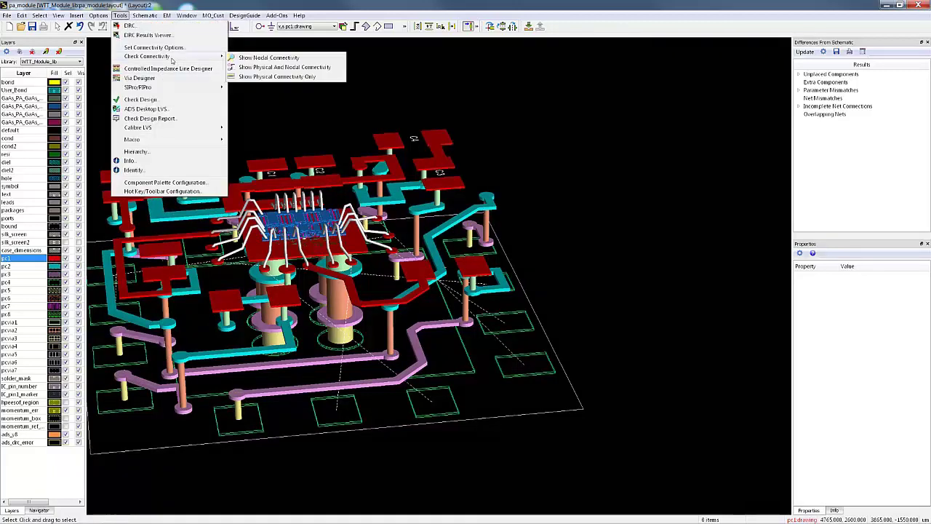
click(301, 77)
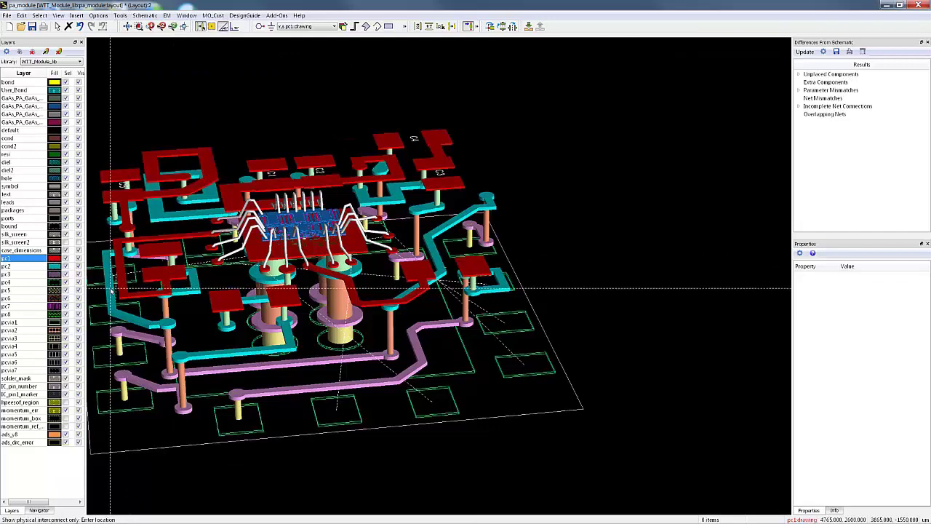
click(111, 288)
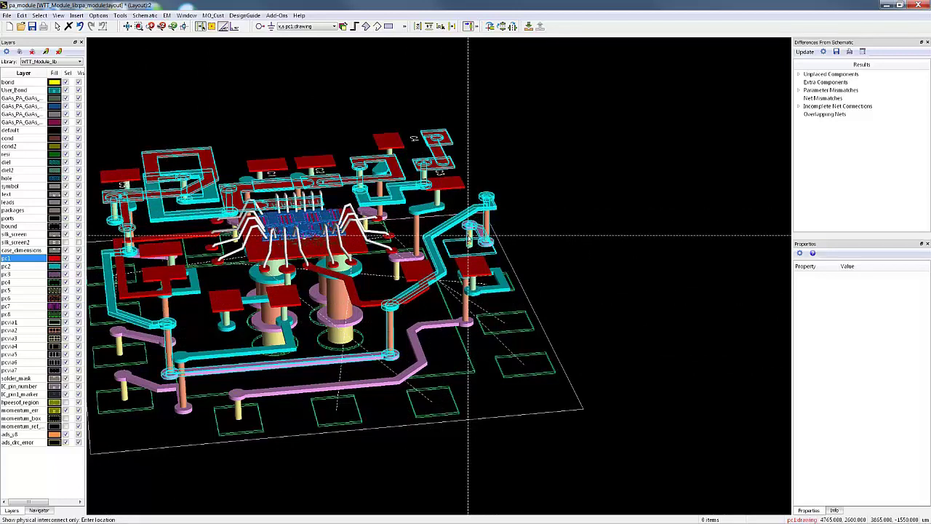
key(Escape)
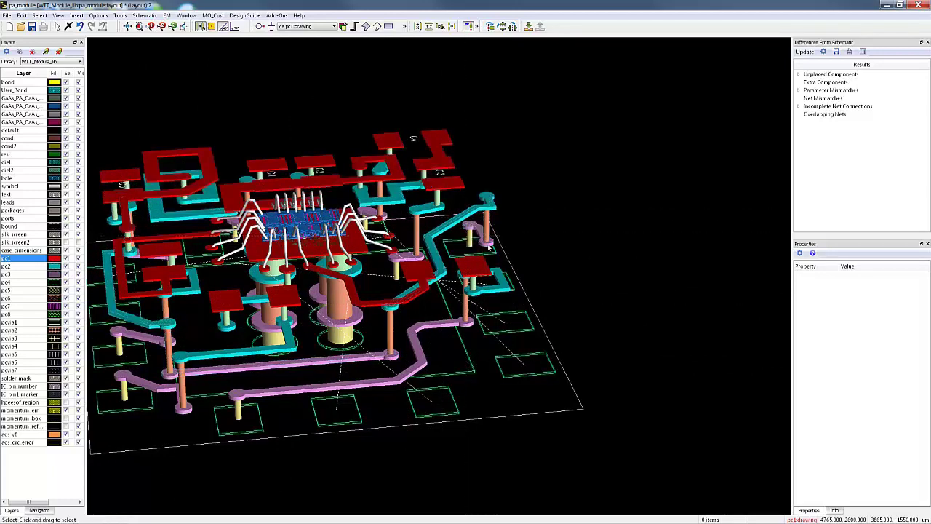
- Return to the 2D layout view and delete the whole multilayer Vcc1 trace that starts at the C5 pad
key(0)
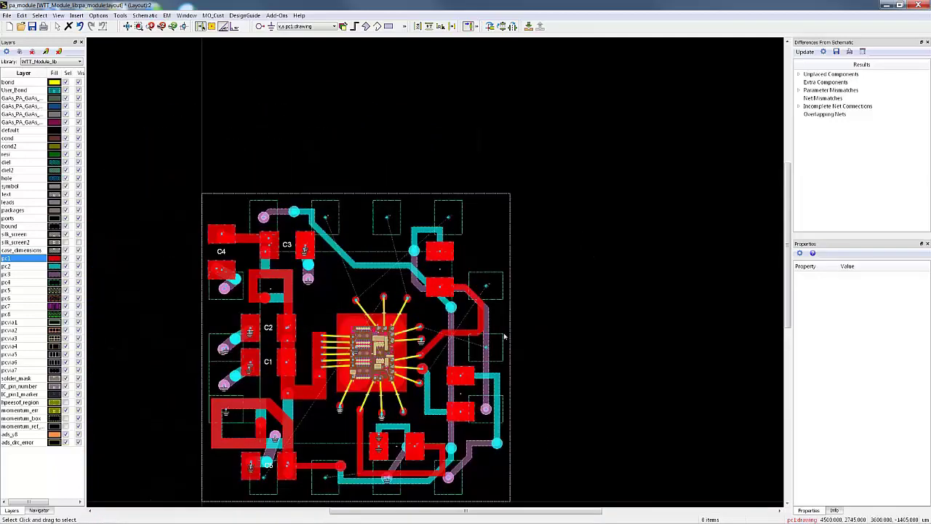
key(f)
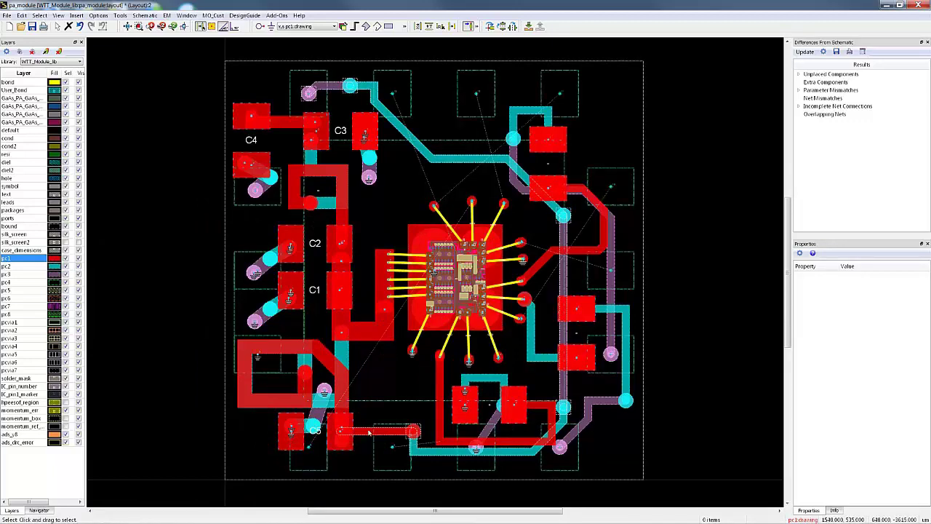
click(368, 432)
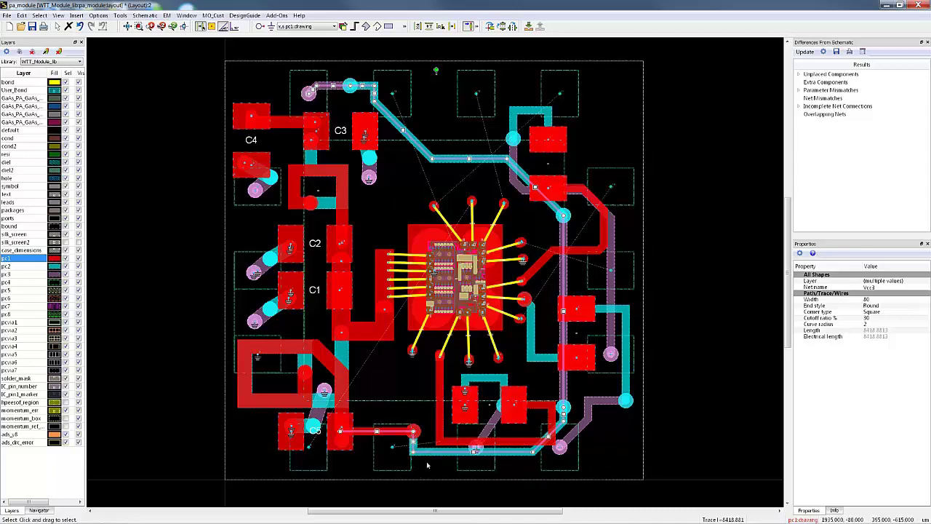
key(Delete)
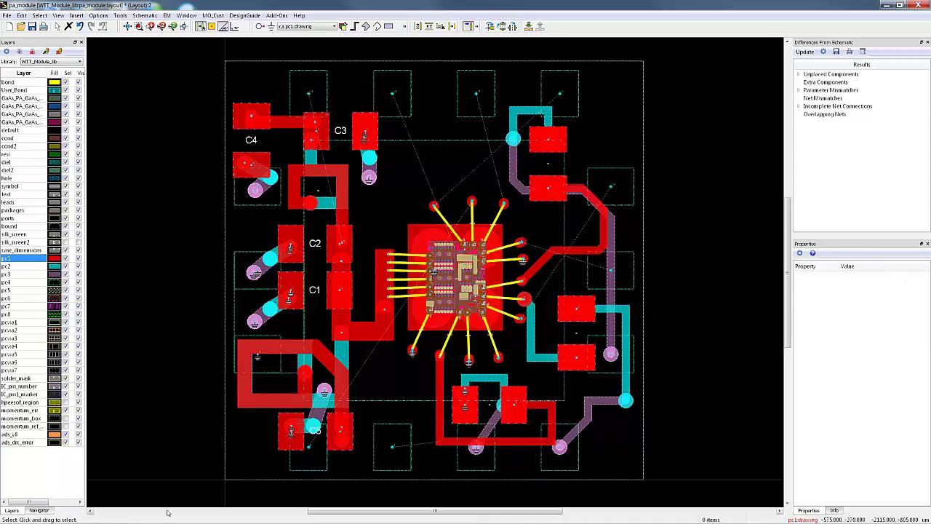
- Switch to the Advanced Design System Main window, check whether DRC Assisted Routing (Beta) is enabled among the application features, and return to the layout
mouse_move(169, 521)
mouse_move(63, 515)
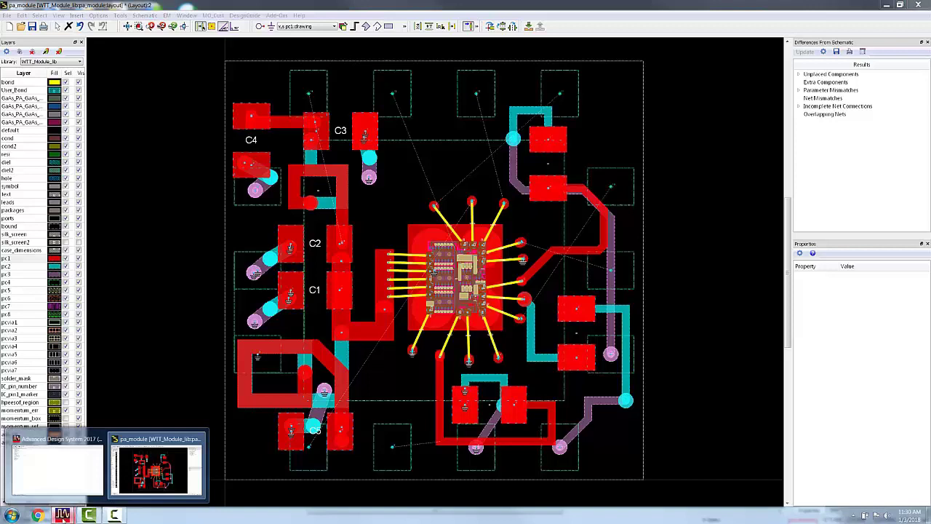
click(63, 481)
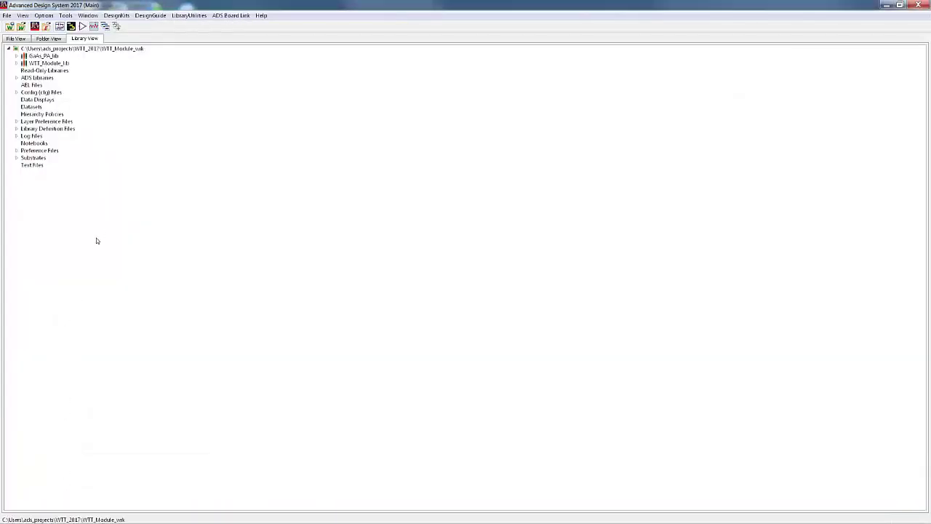
click(67, 16)
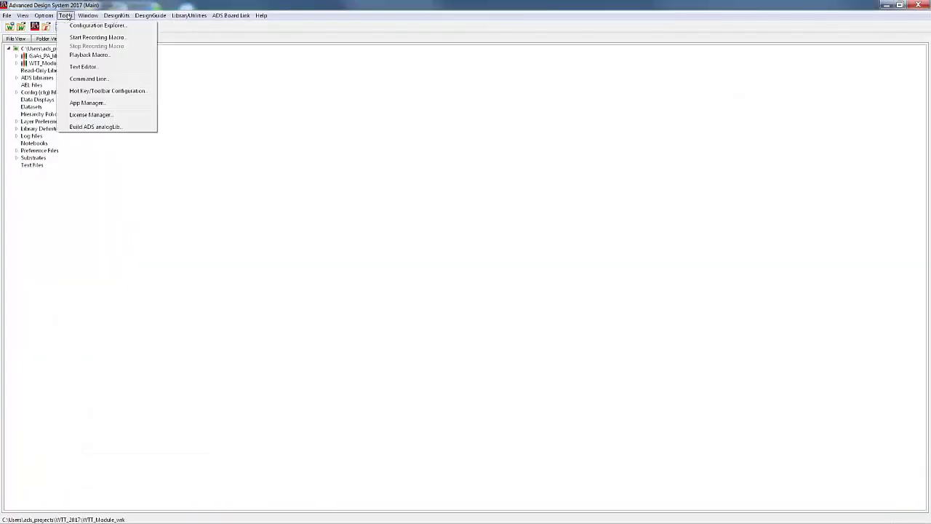
click(126, 104)
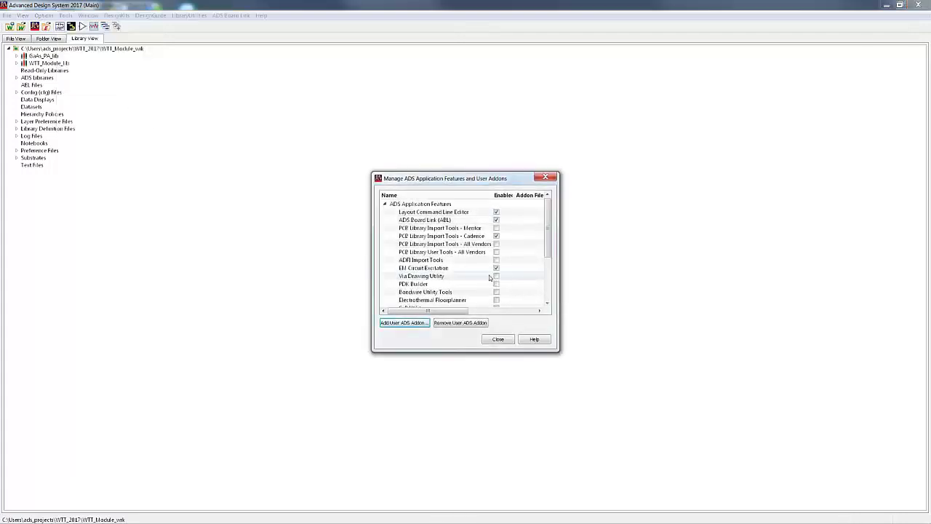
scroll(490, 277, down, 3)
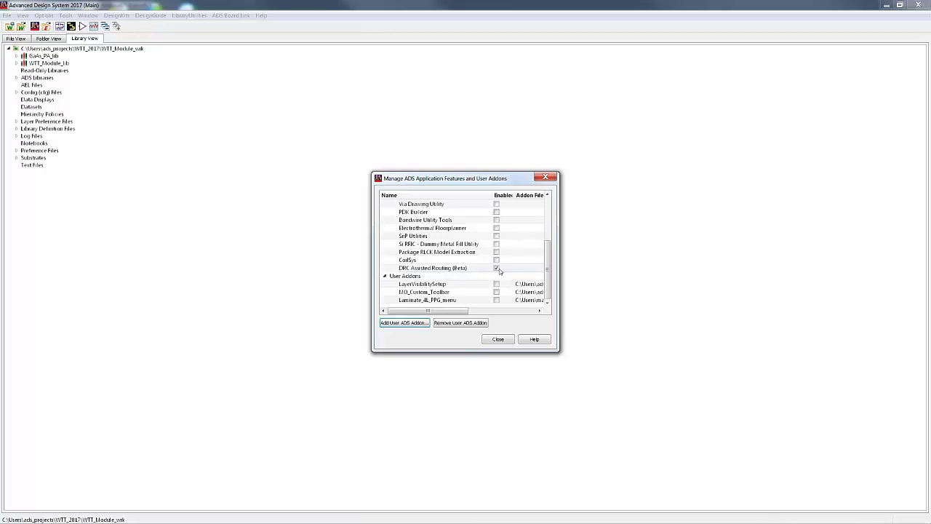
click(498, 340)
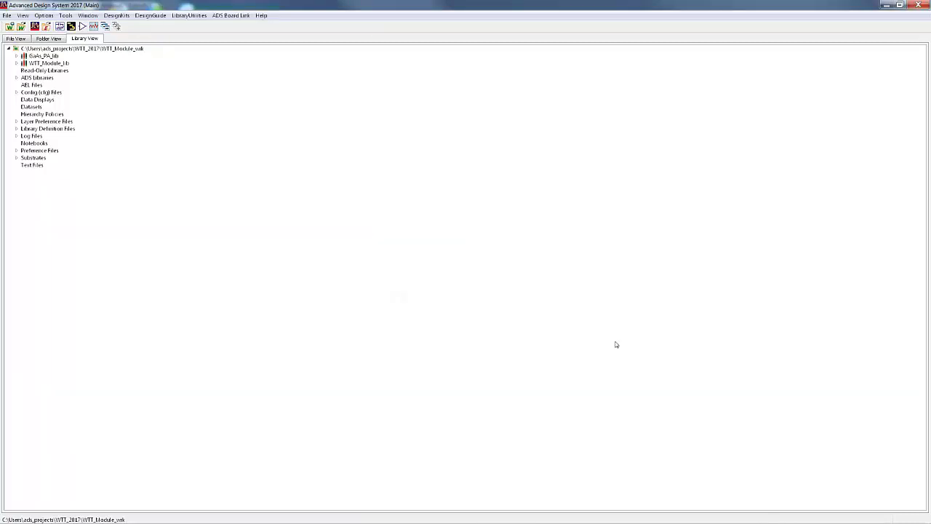
click(887, 6)
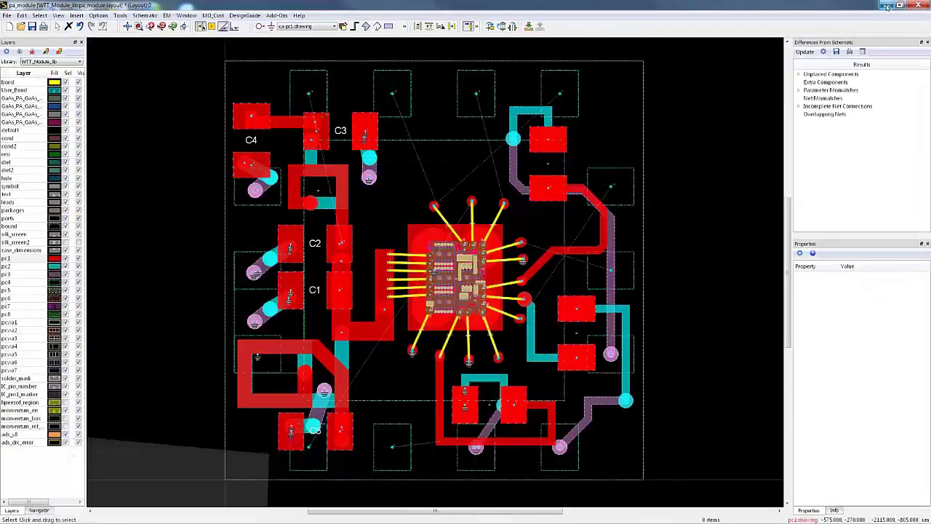
- Add a trace routing rule for WTT_Module_lib that gives layer pc1 a minimum spacing of 60
click(107, 15)
mouse_move(178, 47)
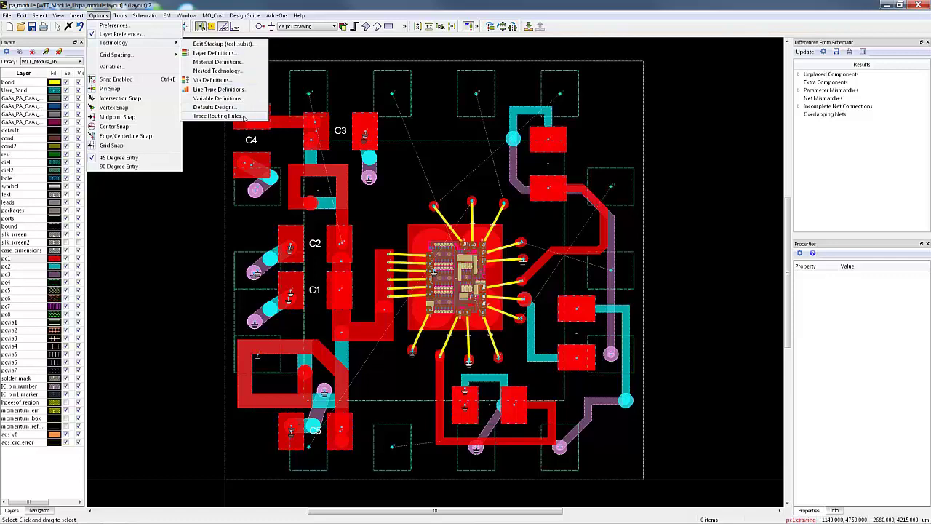
click(217, 116)
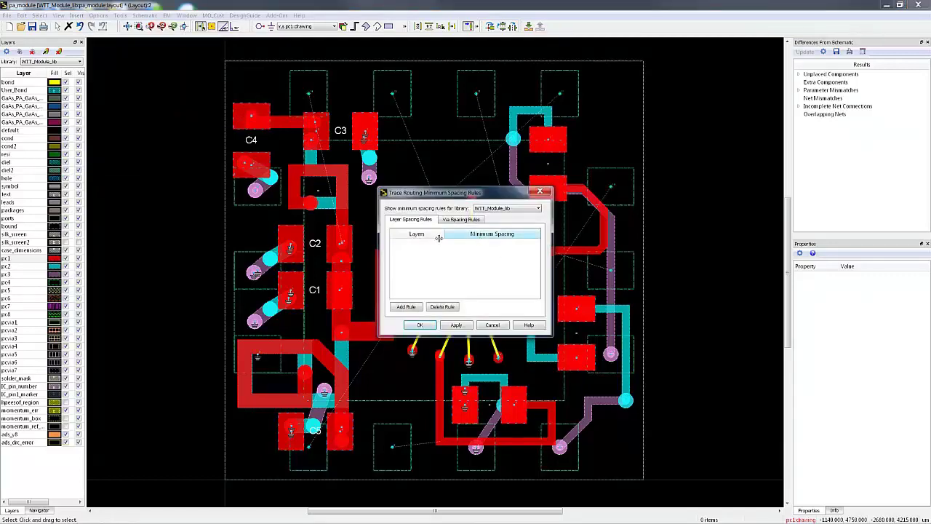
click(409, 307)
click(425, 248)
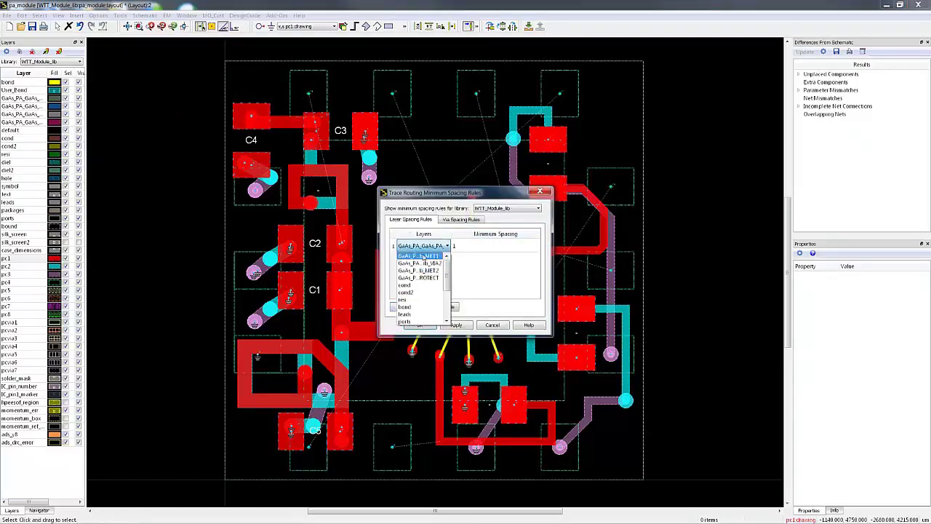
click(419, 307)
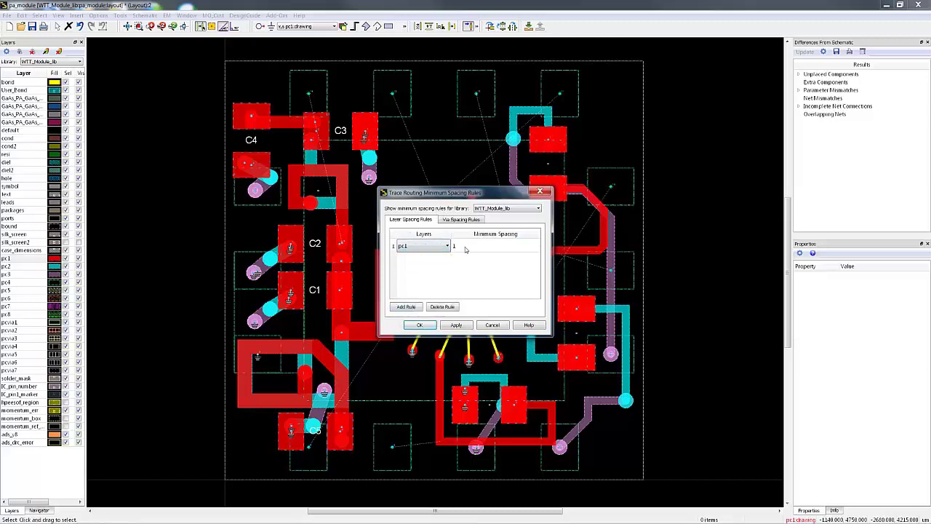
click(465, 248)
text(60)
key(Return)
- Add a rule giving layer pc2 a minimum spacing of 60, and accept the routing rules after reviewing the via spacing
click(407, 307)
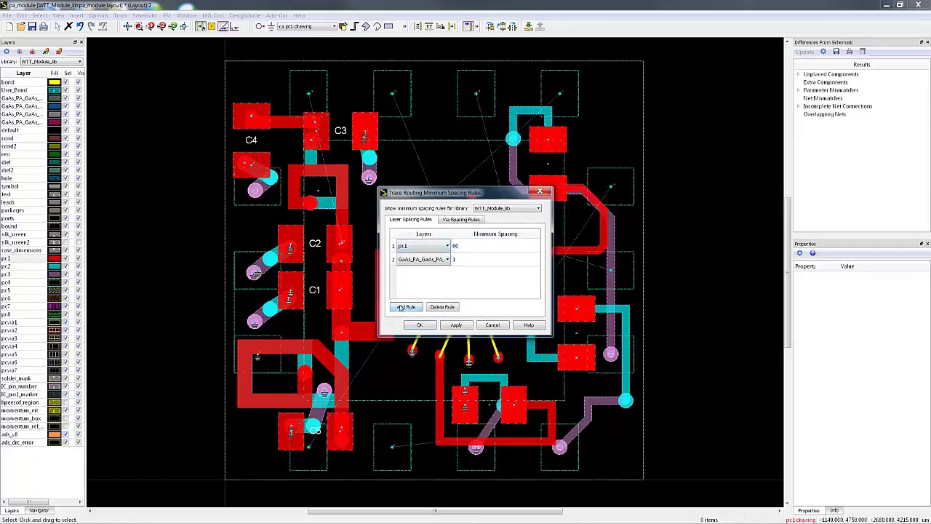
click(426, 260)
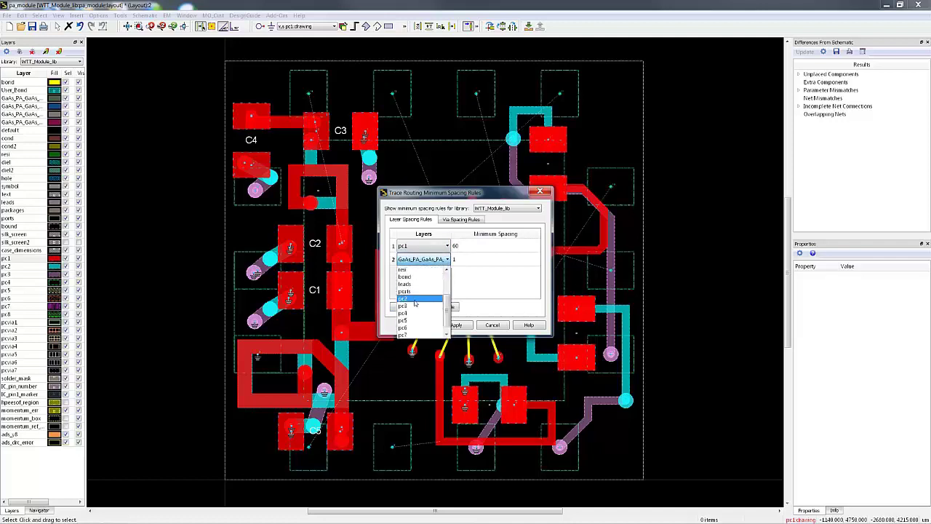
click(415, 300)
click(467, 257)
text(60)
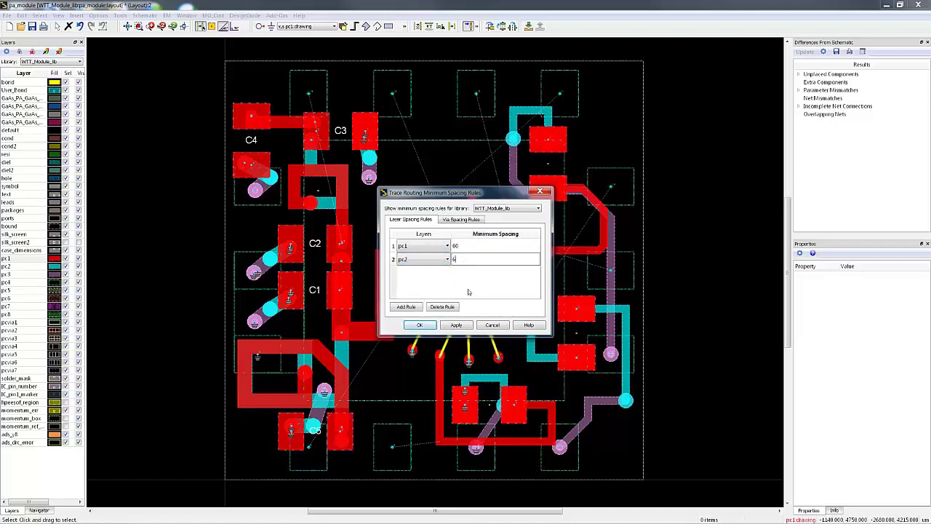
key(Return)
click(433, 258)
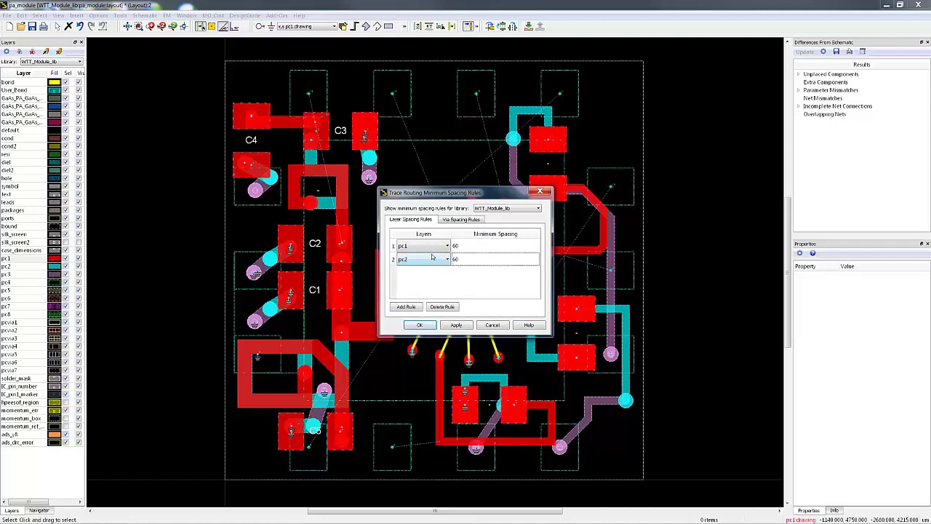
click(465, 220)
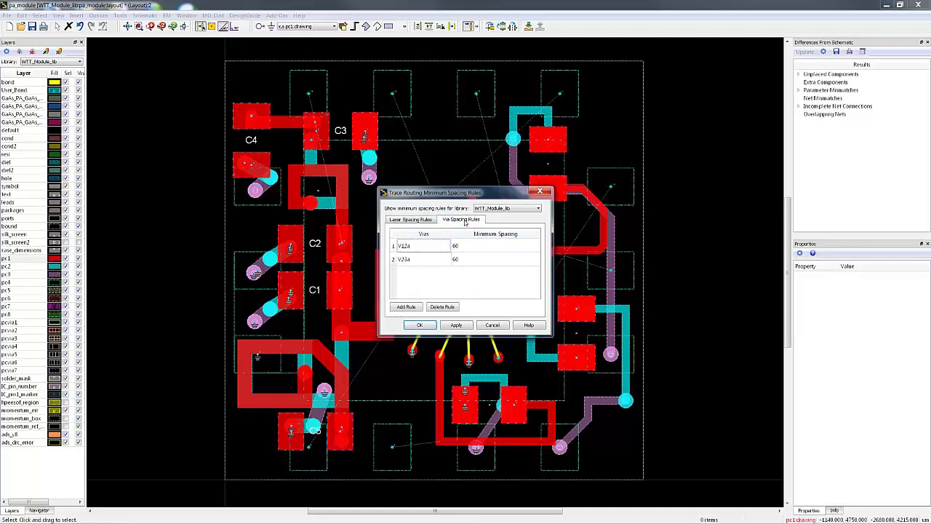
click(419, 325)
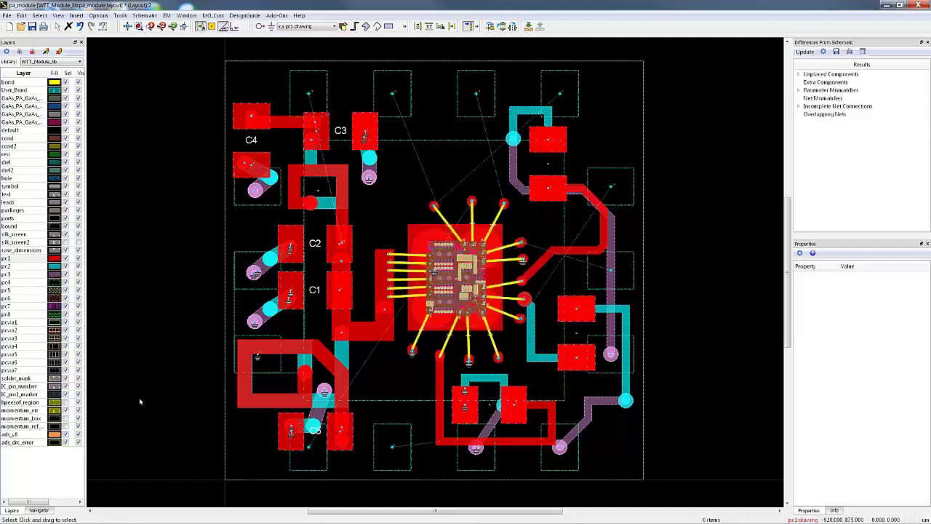
- Start a pc1 trace at C5's right-hand pad and run it about 915 µm horizontally toward the neighbouring vertical trace
key(t)
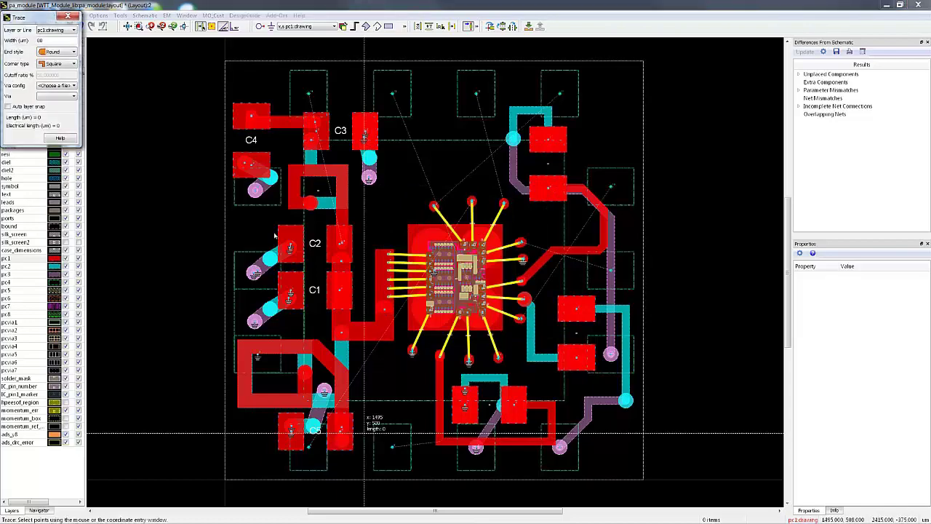
mouse_move(68, 17)
mouse_down()
mouse_move(227, 235)
mouse_move(200, 252)
mouse_up()
click(339, 431)
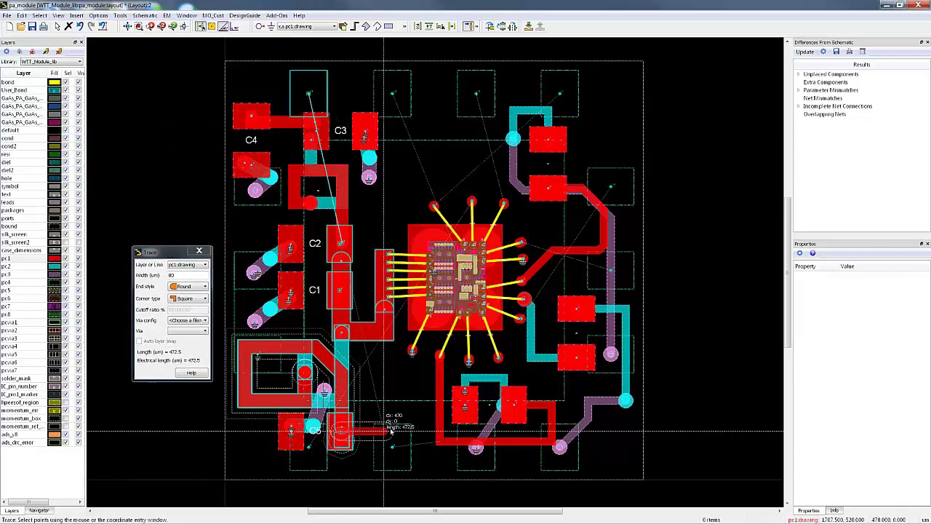
scroll(401, 430, up, 2)
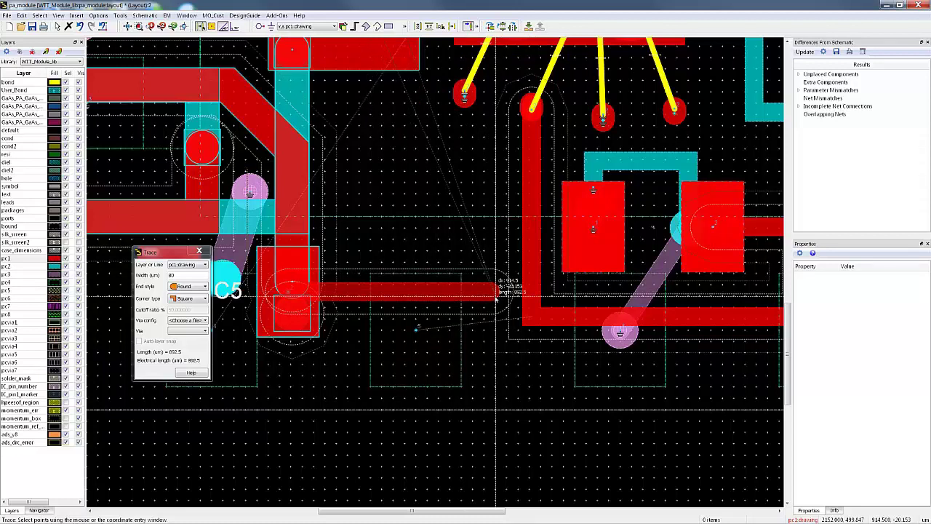
click(497, 296)
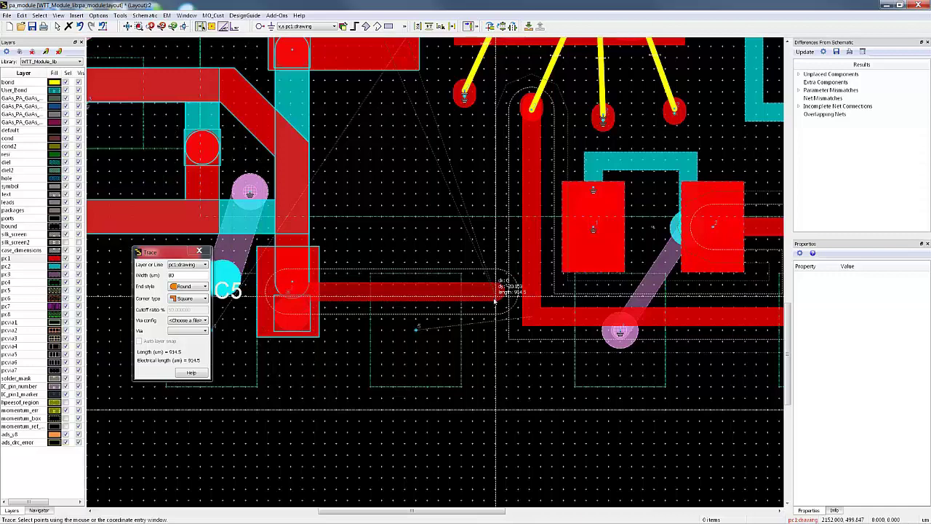
- Route the pc1 trace below the neighbouring trace loop and up its right side, removing the last vertex placed above the loop
scroll(499, 343, down, 2)
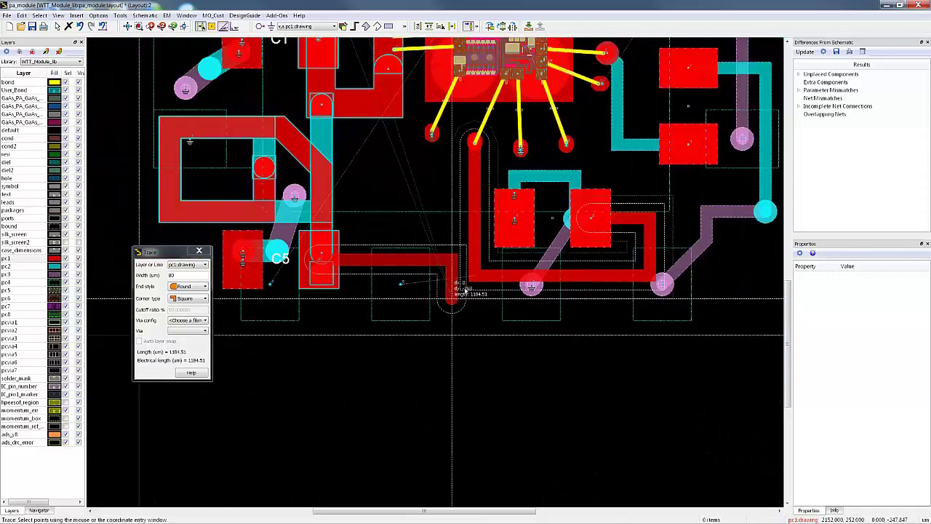
click(451, 291)
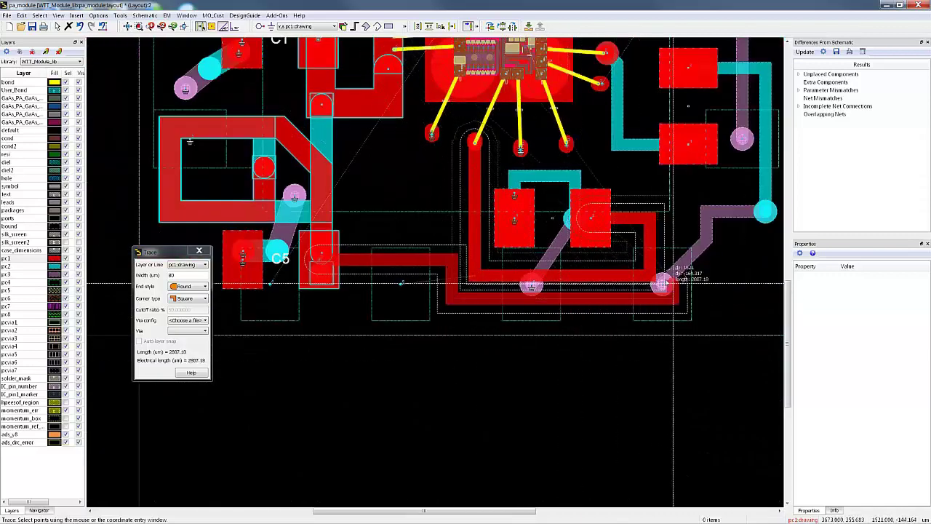
click(659, 196)
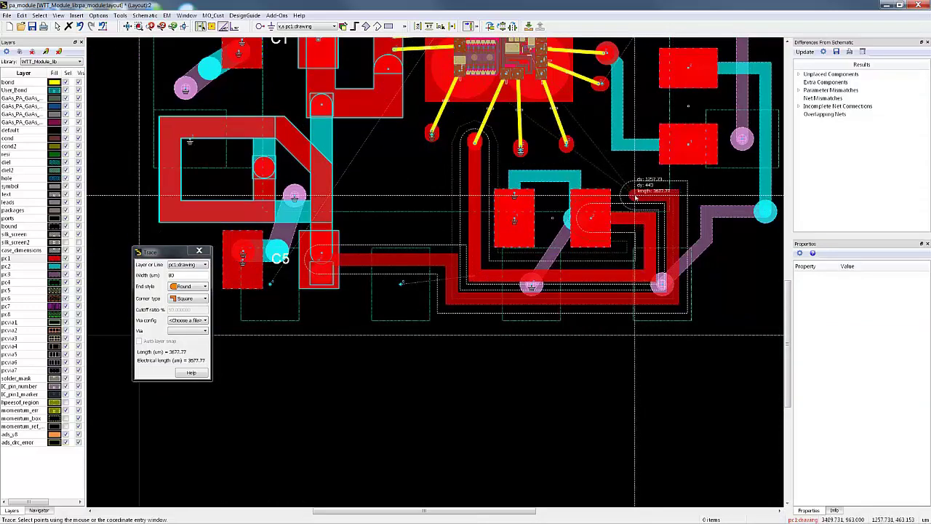
key(BackSpace)
right_click(667, 216)
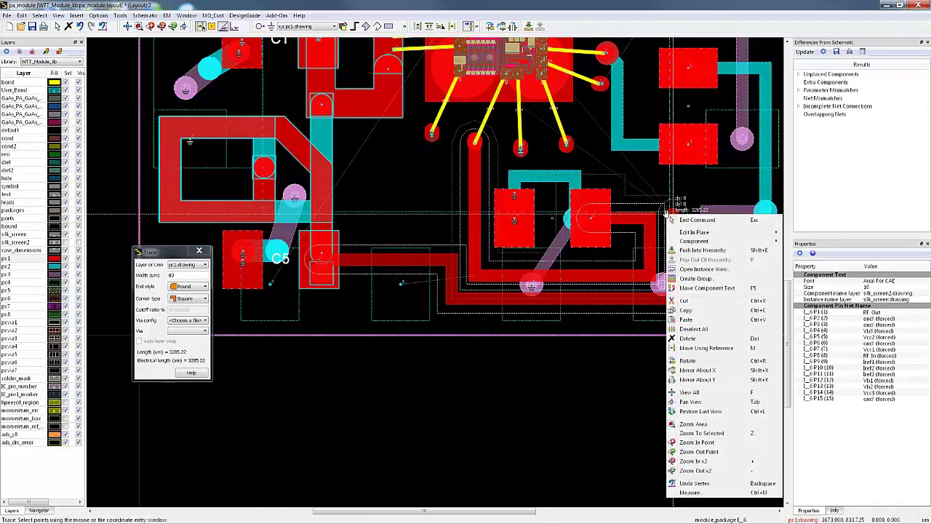
key(Escape)
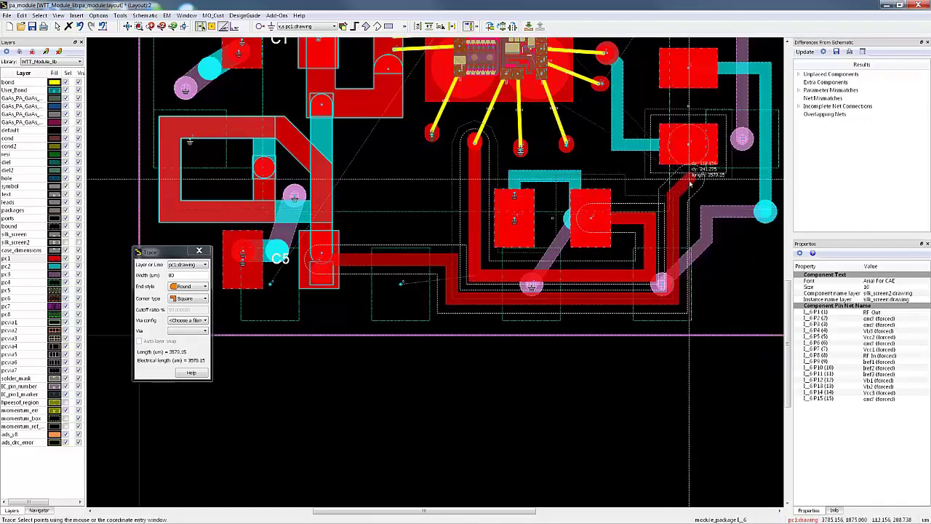
- Continue the pc1 trace up past the right-hand component pads, around the upper pair, and end it near C3 at about 8927 µm length
scroll(690, 182, down, 1)
click(561, 225)
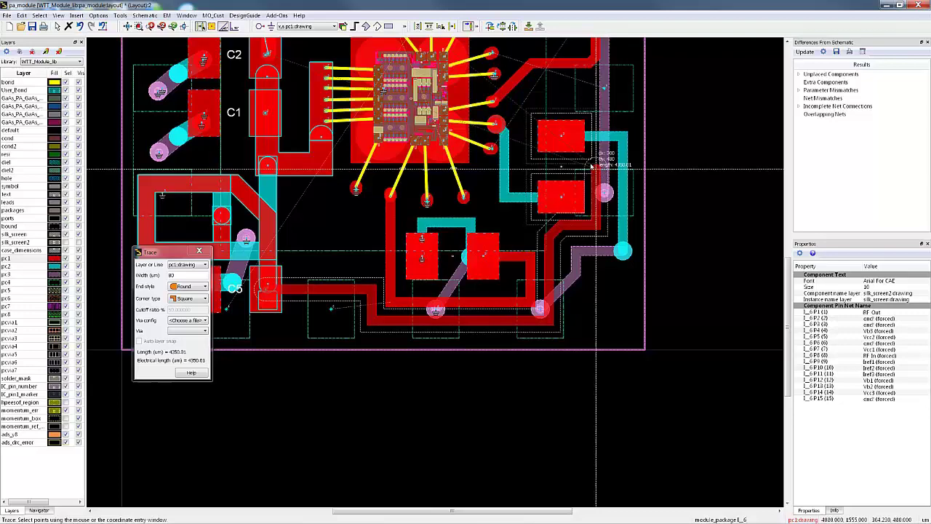
scroll(597, 145, down, 1)
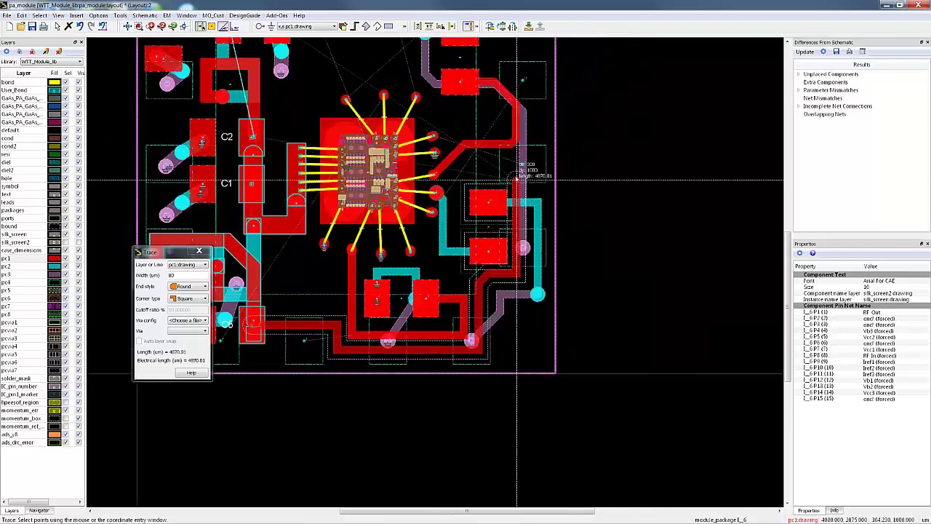
click(516, 172)
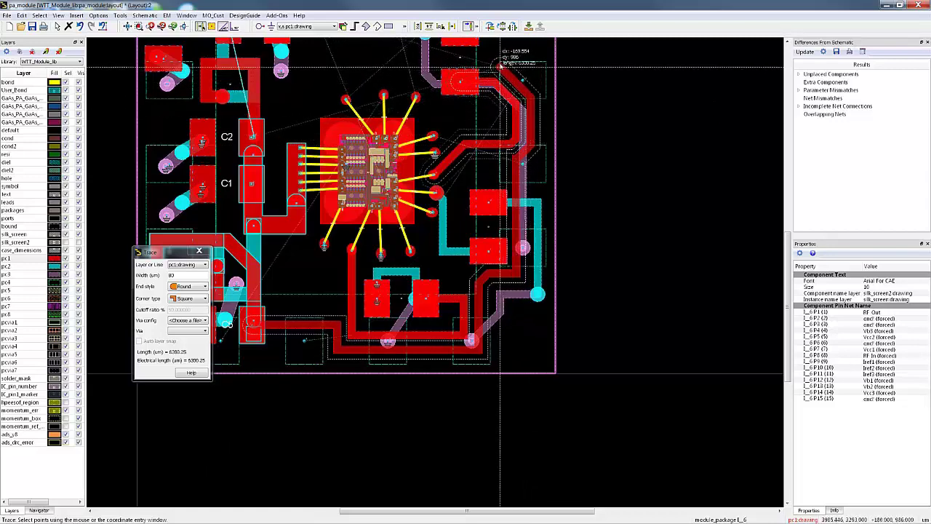
scroll(501, 67, down, 2)
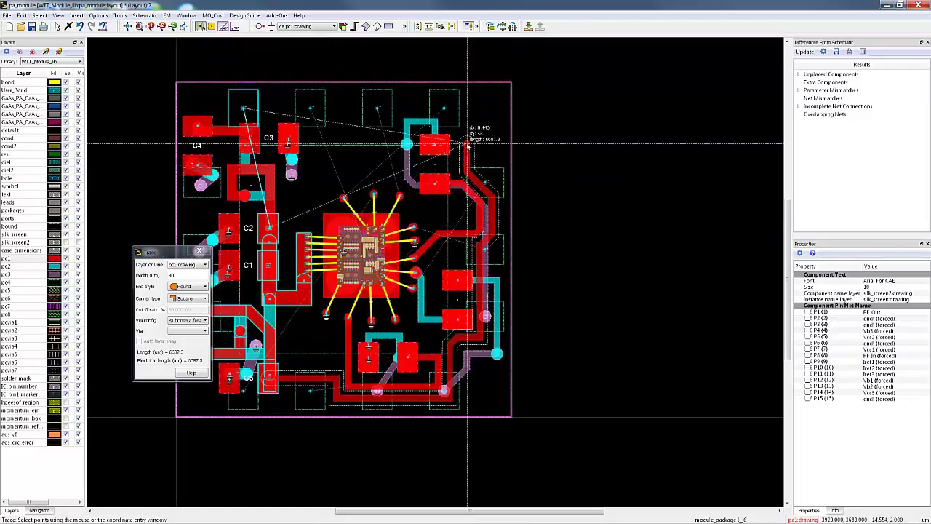
click(457, 144)
click(456, 129)
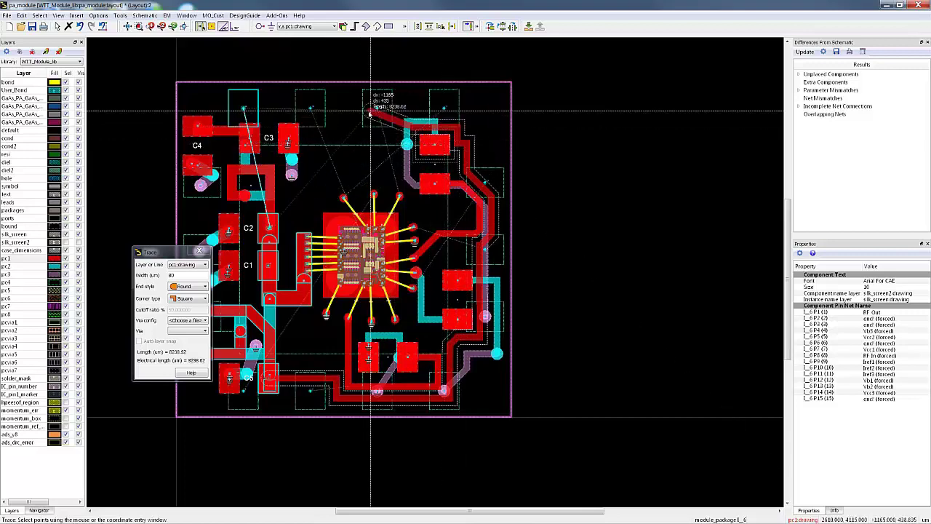
double_click(322, 134)
key(Escape)
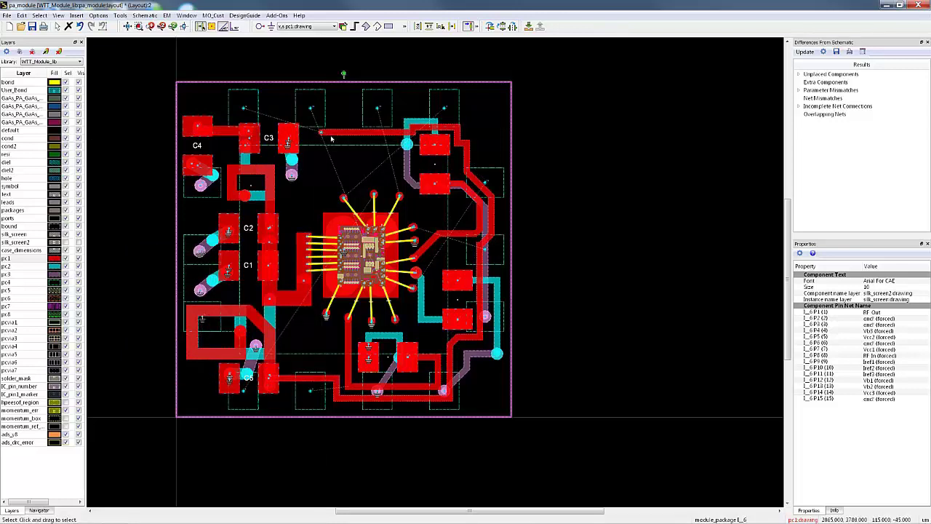
- Delete the newly routed pc1 trace that starts at C5
click(562, 197)
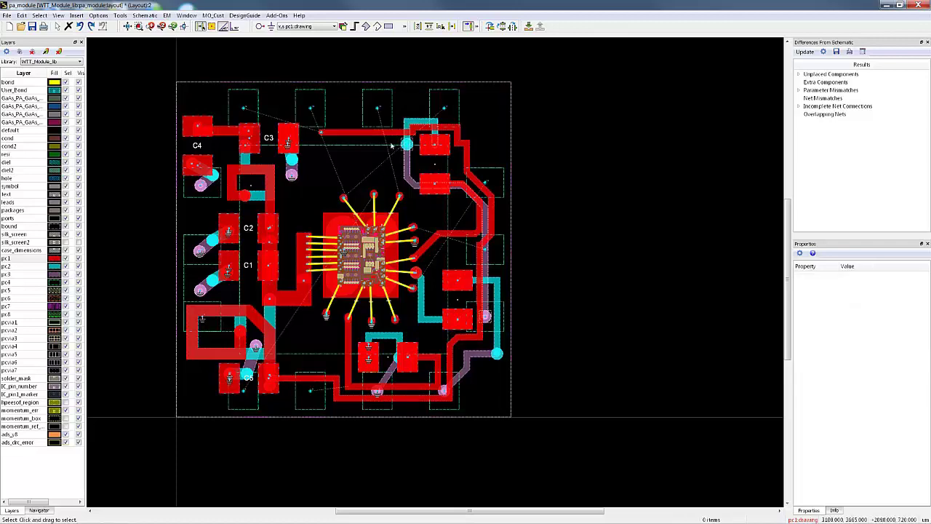
click(347, 134)
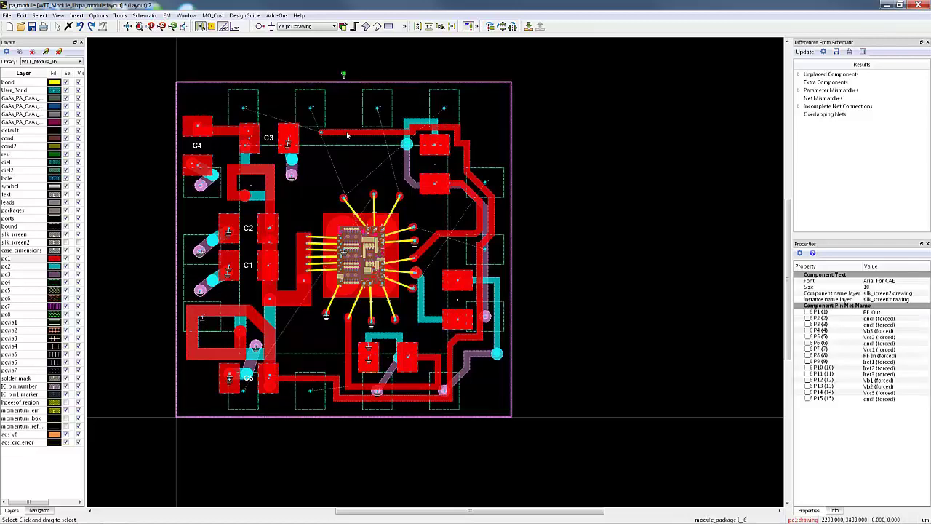
key(Delete)
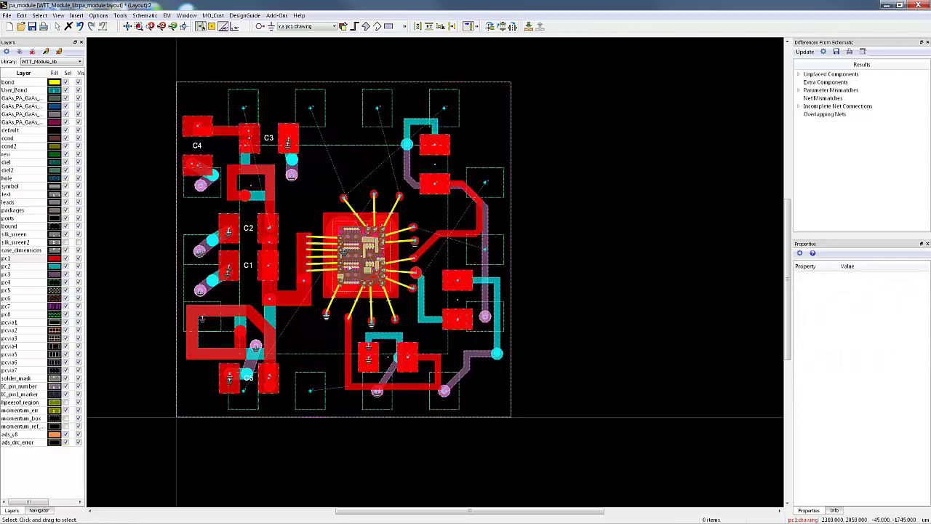
- Cycle the selection through the overlapping objects at the PA die: the via, module package, pc1 rectangle and top_pa_block instance
scroll(352, 264, up, 1)
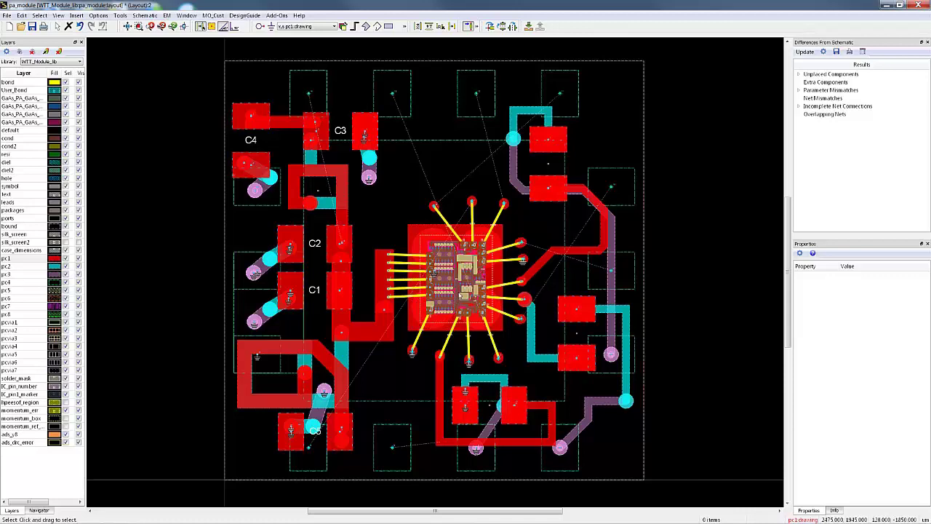
click(439, 326)
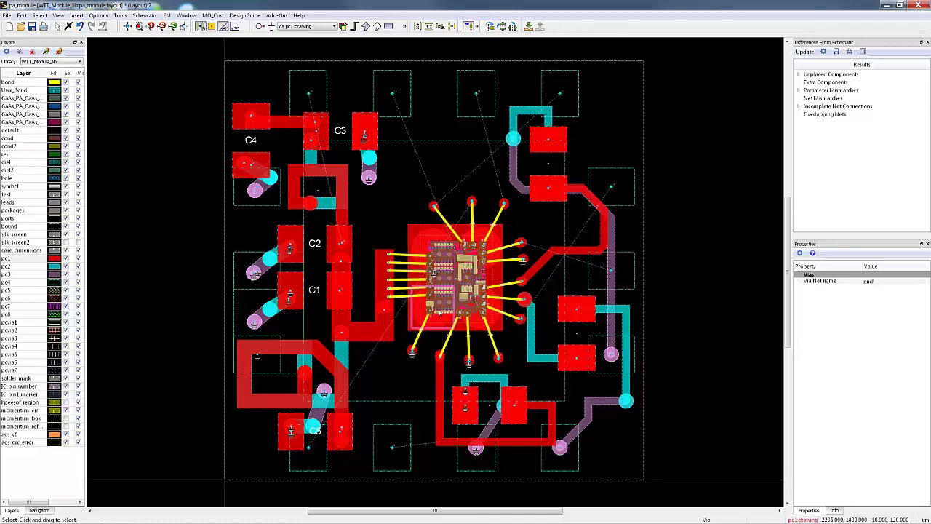
click(446, 310)
click(447, 310)
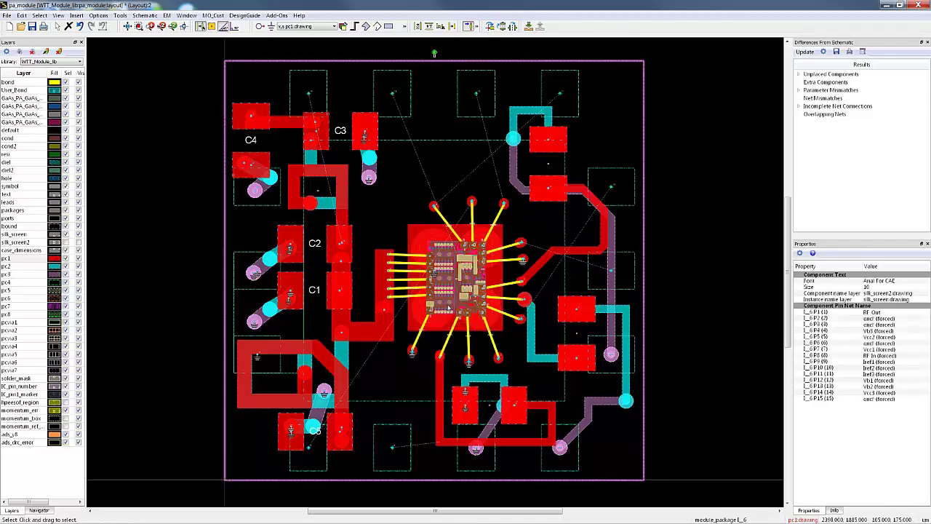
click(448, 308)
click(449, 307)
click(449, 308)
click(449, 307)
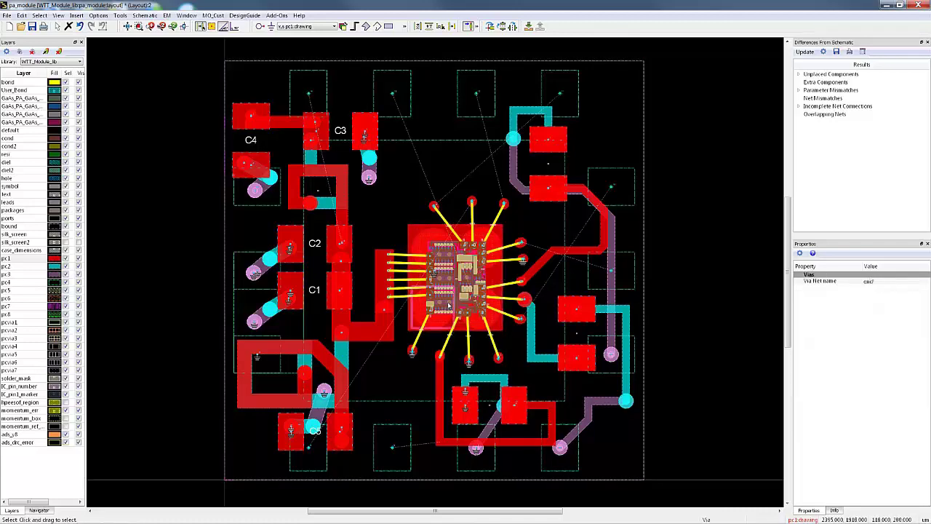
click(448, 307)
click(448, 308)
click(449, 308)
click(448, 308)
click(449, 308)
click(457, 293)
click(457, 294)
click(457, 294)
click(457, 294)
click(457, 294)
click(456, 294)
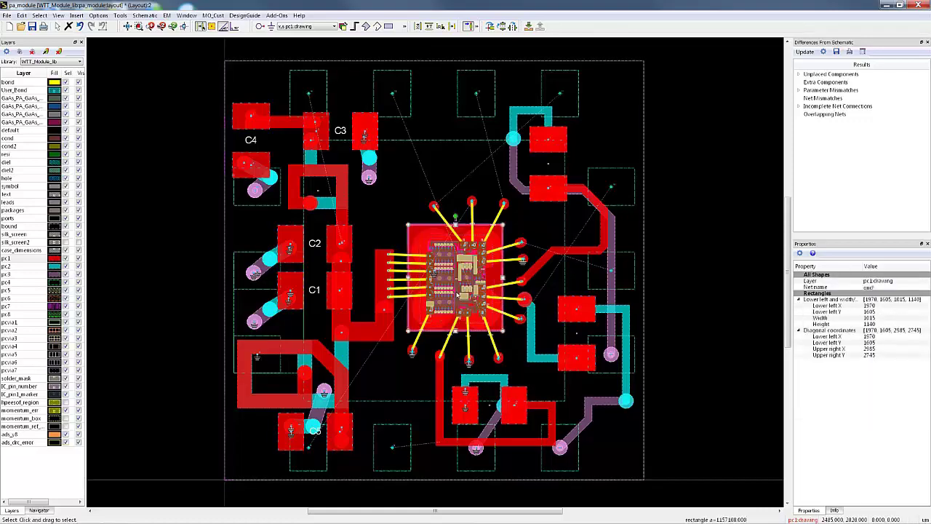
click(457, 294)
click(457, 294)
click(456, 294)
click(457, 293)
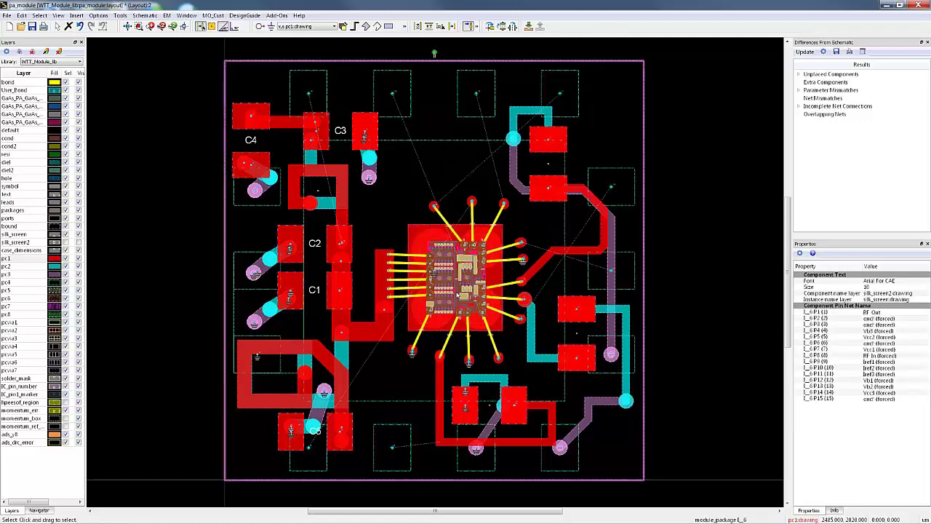
click(457, 294)
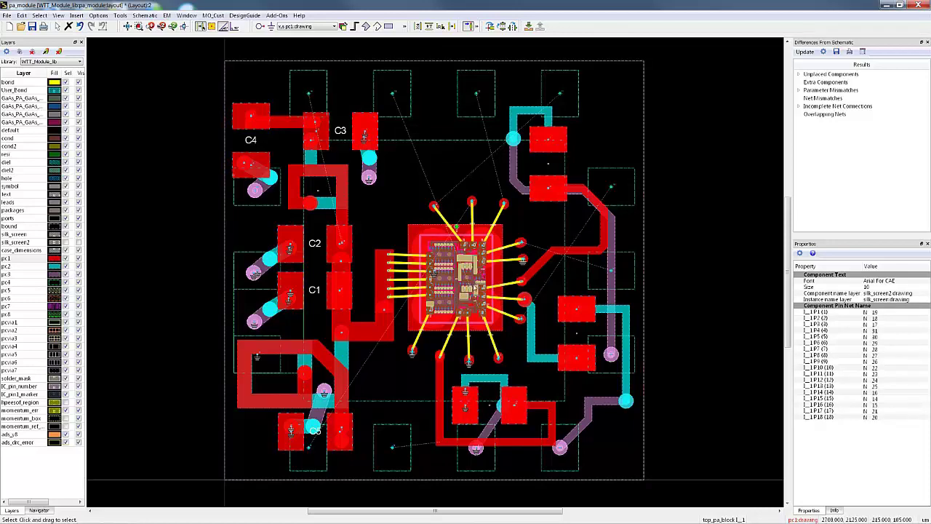
- Select the module package and step through its pin net names from P10 to P15 to locate each pin in the layout
click(614, 437)
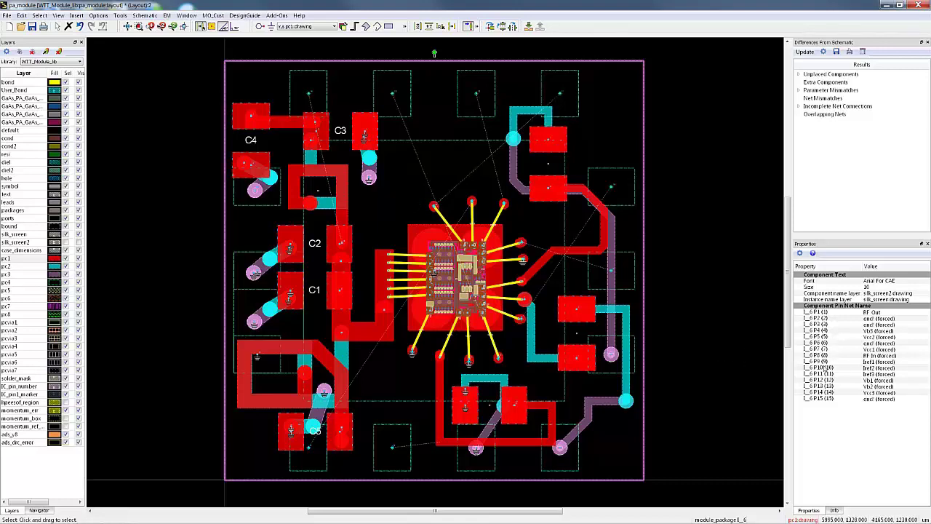
click(822, 368)
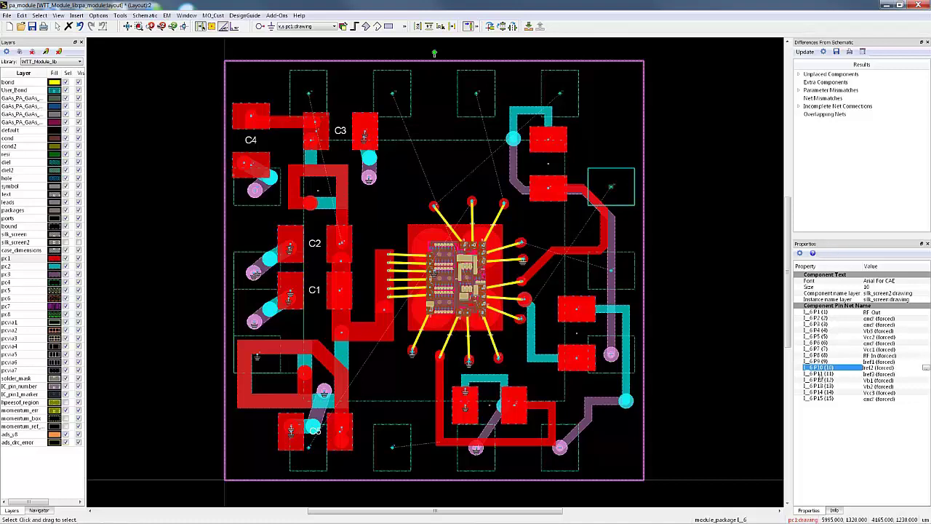
click(822, 374)
click(821, 368)
click(821, 374)
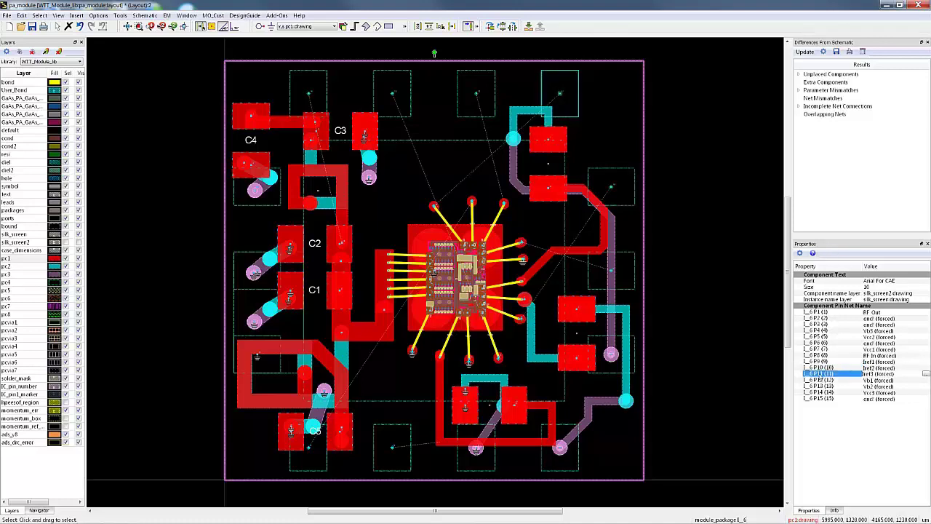
click(820, 380)
click(841, 386)
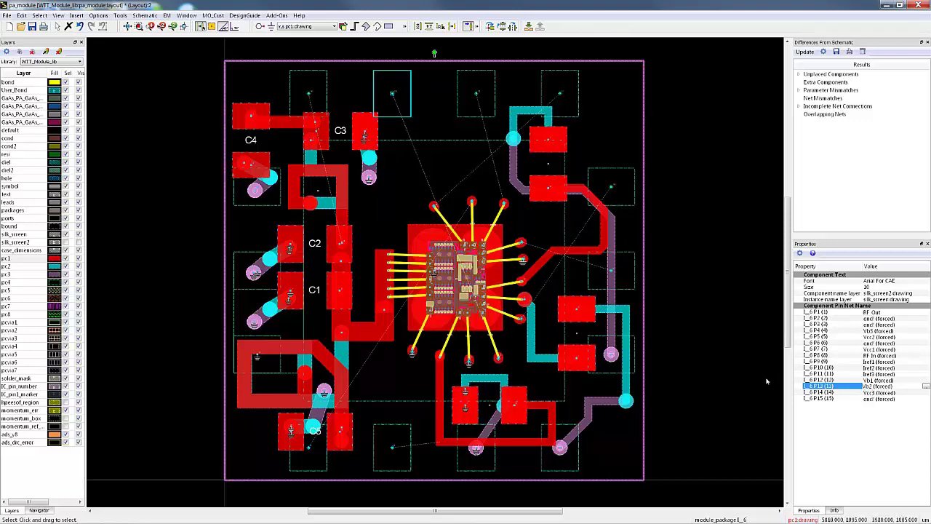
key(Down)
key(Down)
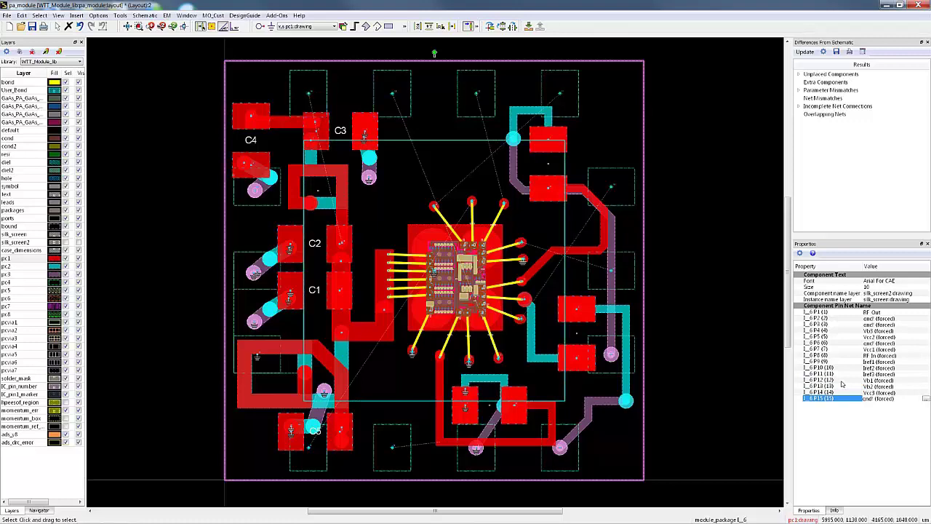
key(Up)
key(Up)
key(Up)
key(Up)
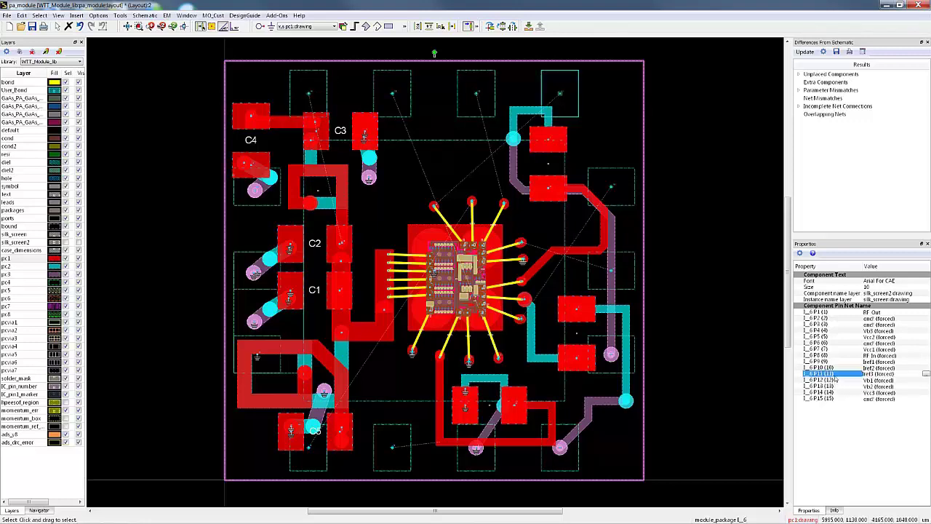
click(696, 391)
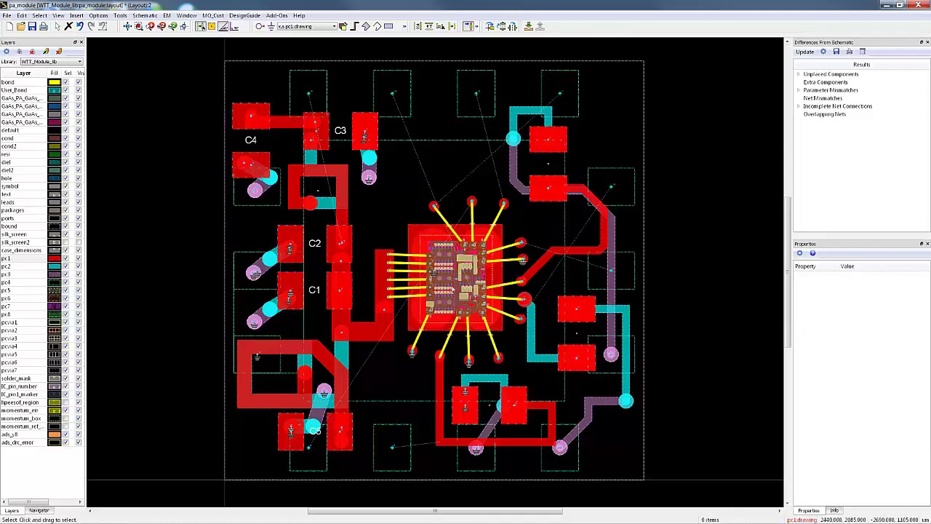
- Swap the top_pa_block die instance for the top_pa_block_v2 layout from GaAs_PA_lib
scroll(451, 288, up, 2)
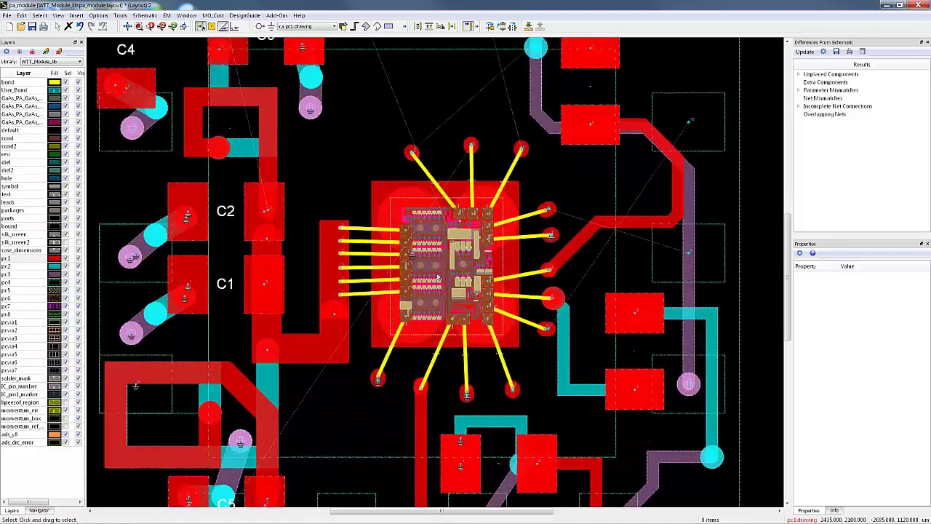
scroll(438, 278, up, 2)
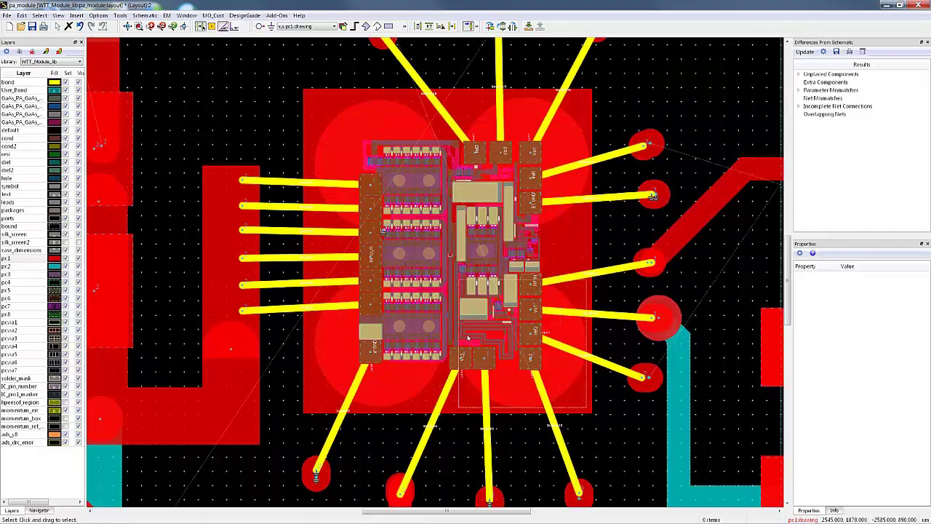
click(453, 258)
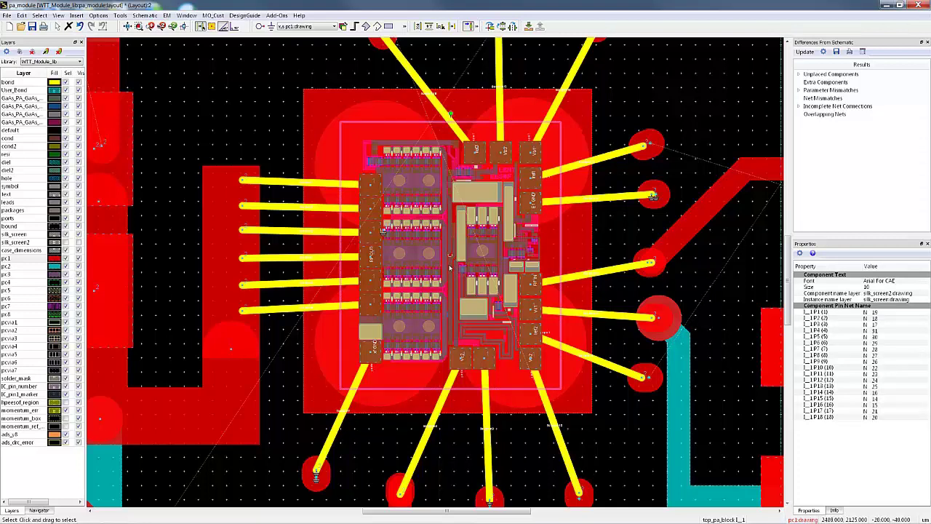
double_click(451, 268)
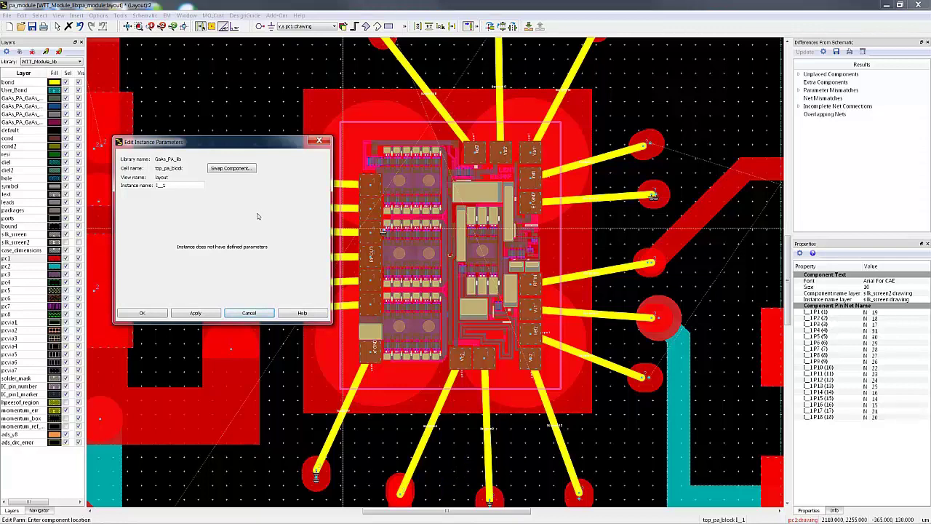
click(214, 173)
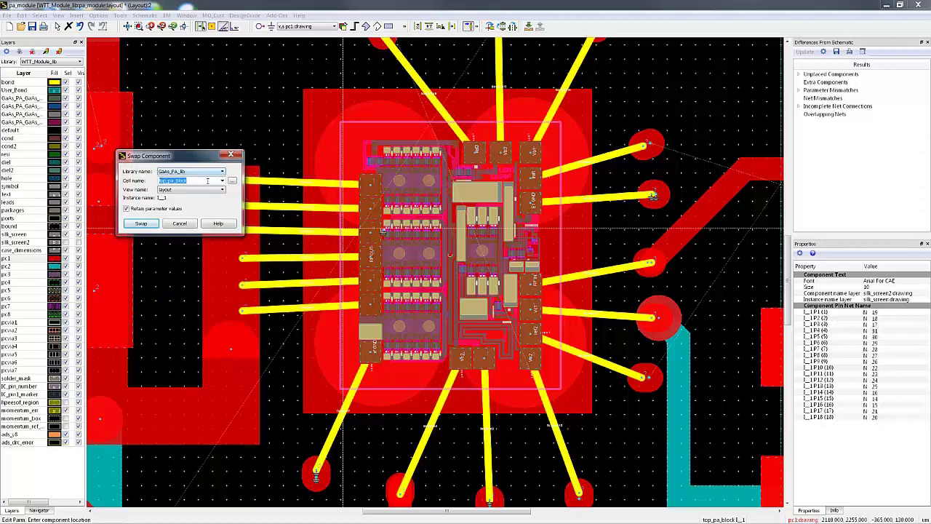
click(206, 181)
click(143, 224)
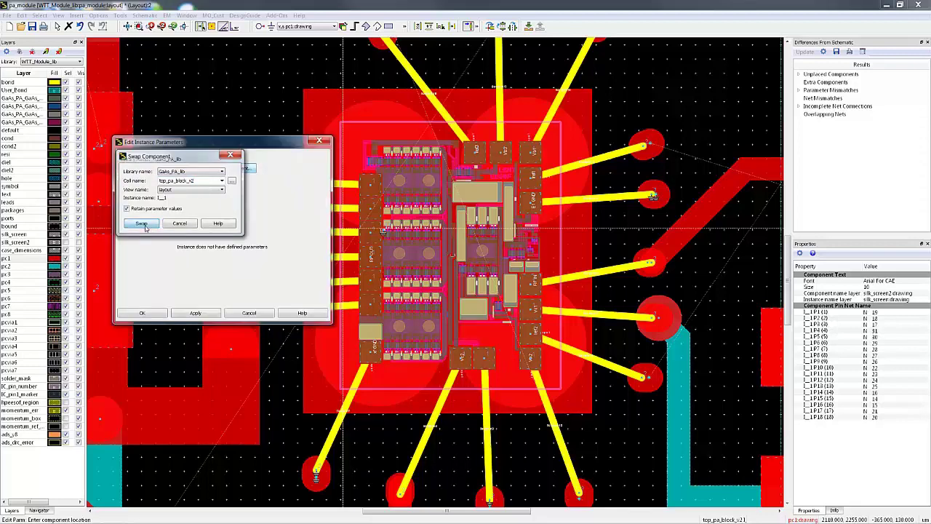
click(143, 313)
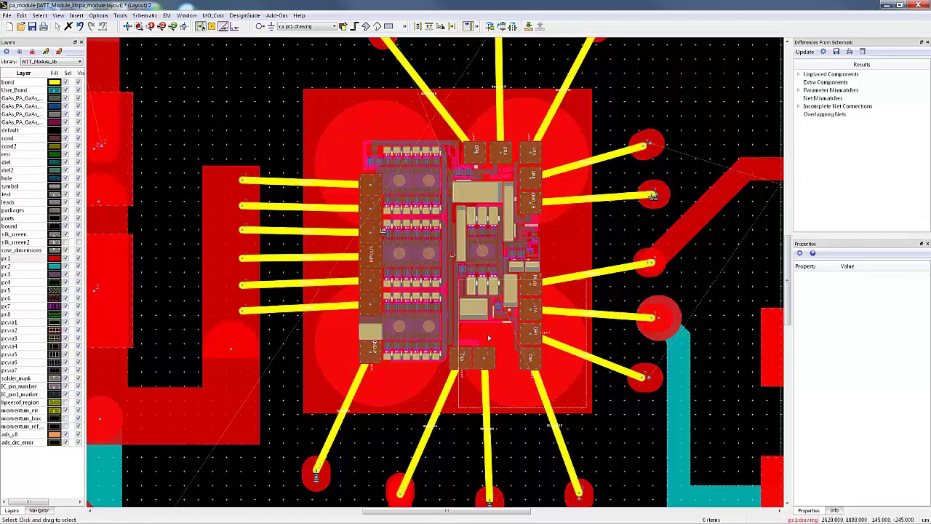
key(f)
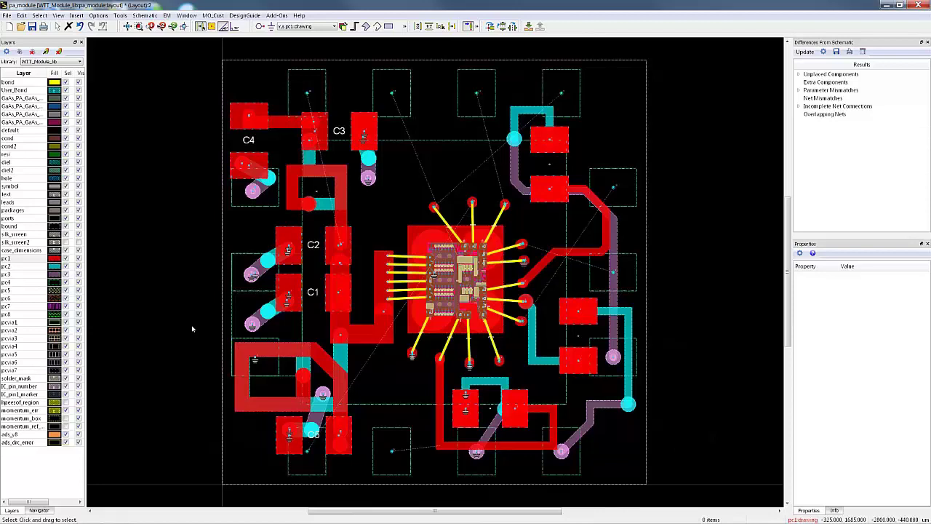